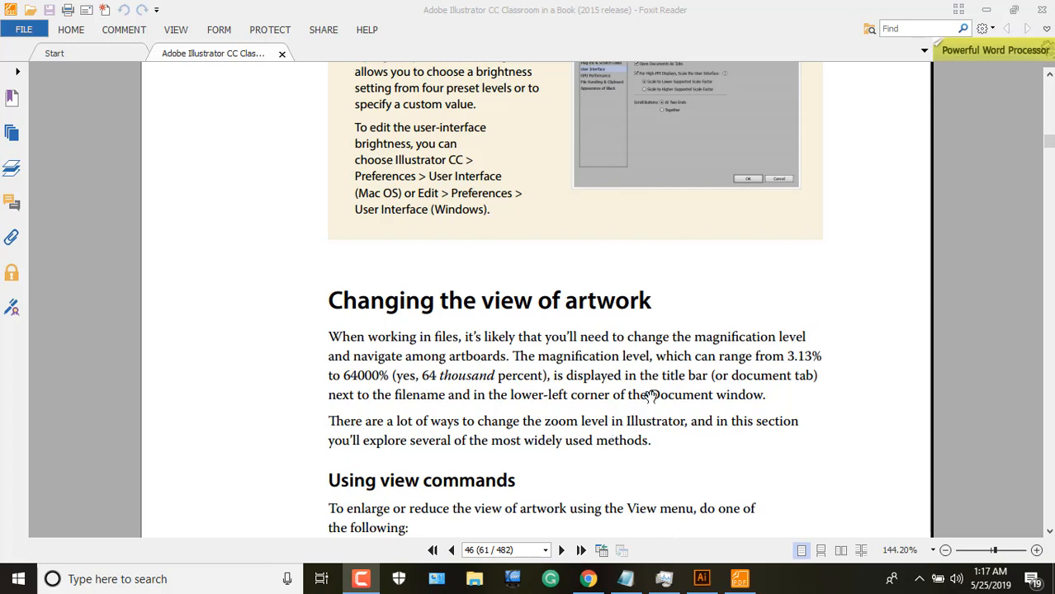
Switch to Adobe Illustrator and fit all artboards of the live class banner in the window.
left_click(702, 578)
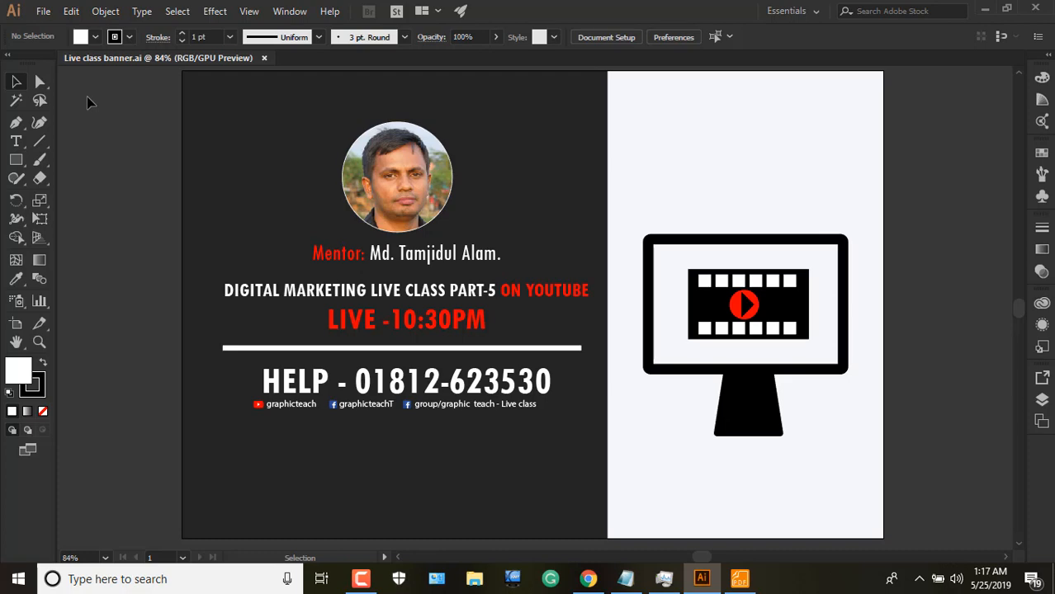
left_click(248, 12)
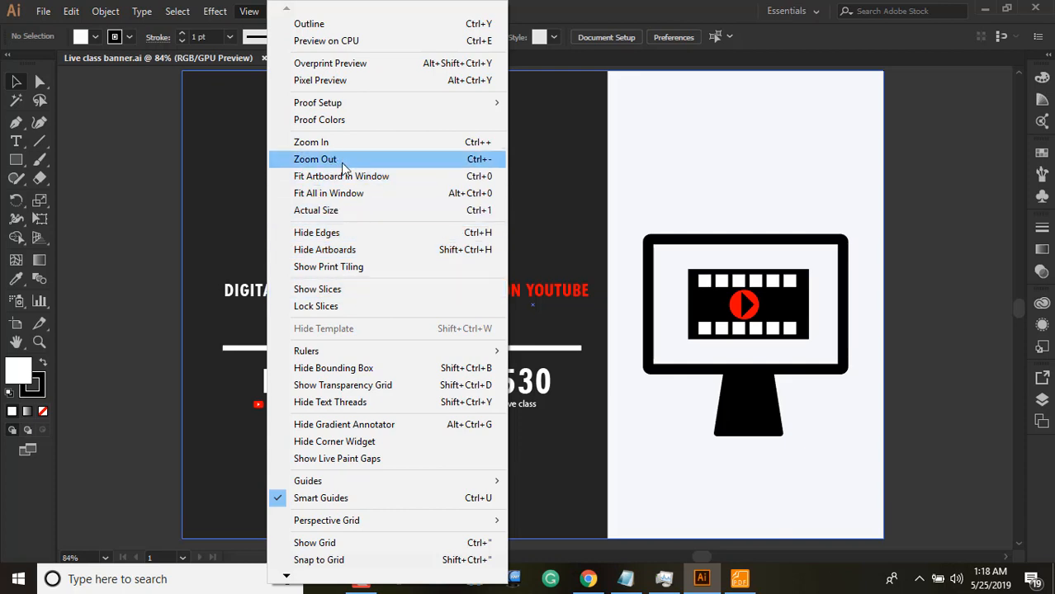
left_click(328, 193)
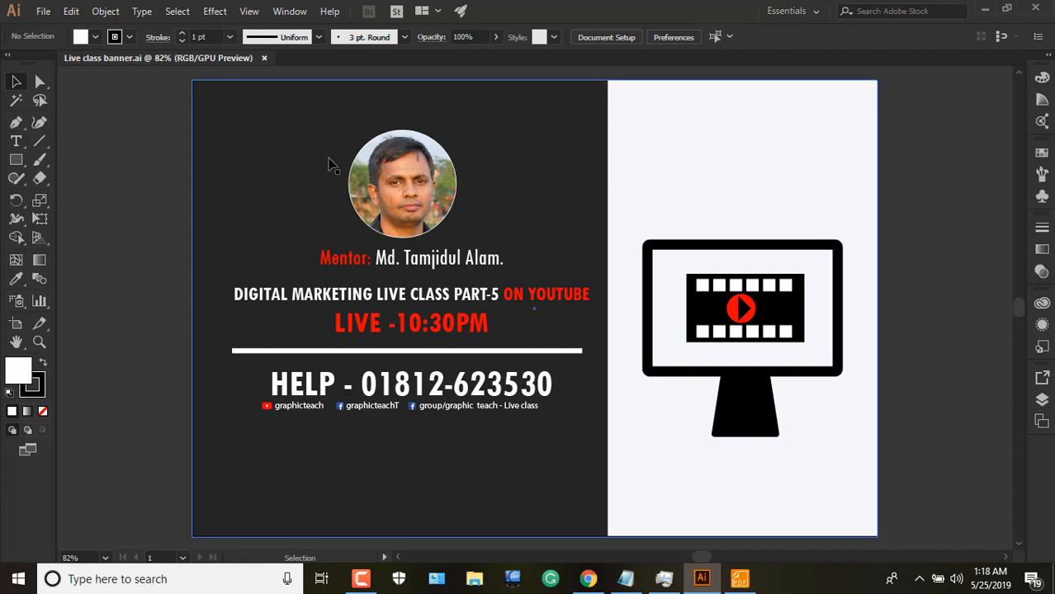
Scroll the banner vertically in the document window and restore the full view with Fit All in Window.
scroll(334, 171, "up", 3)
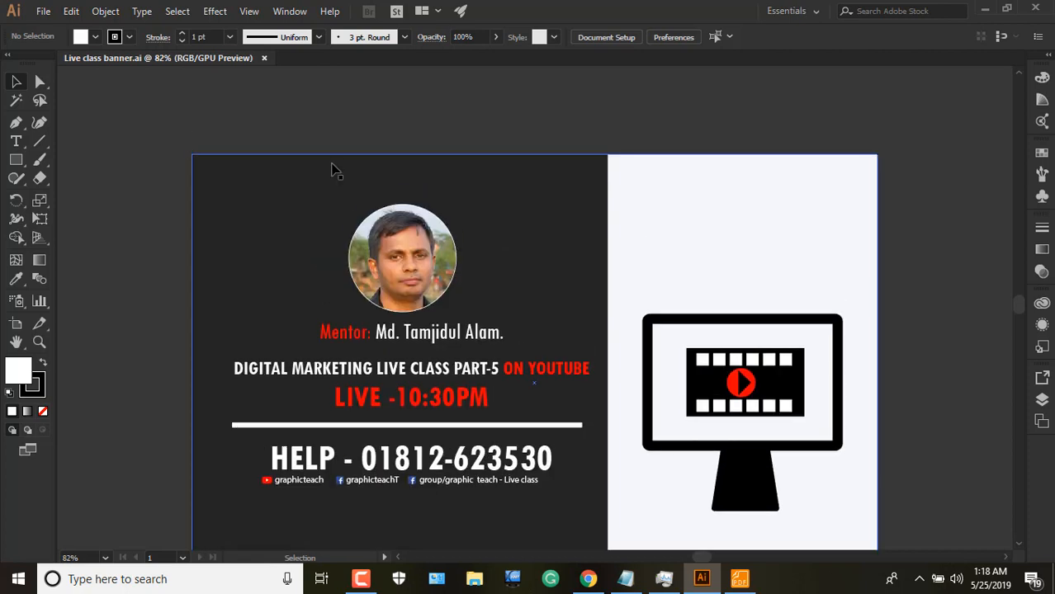
scroll(334, 182, "up", 1)
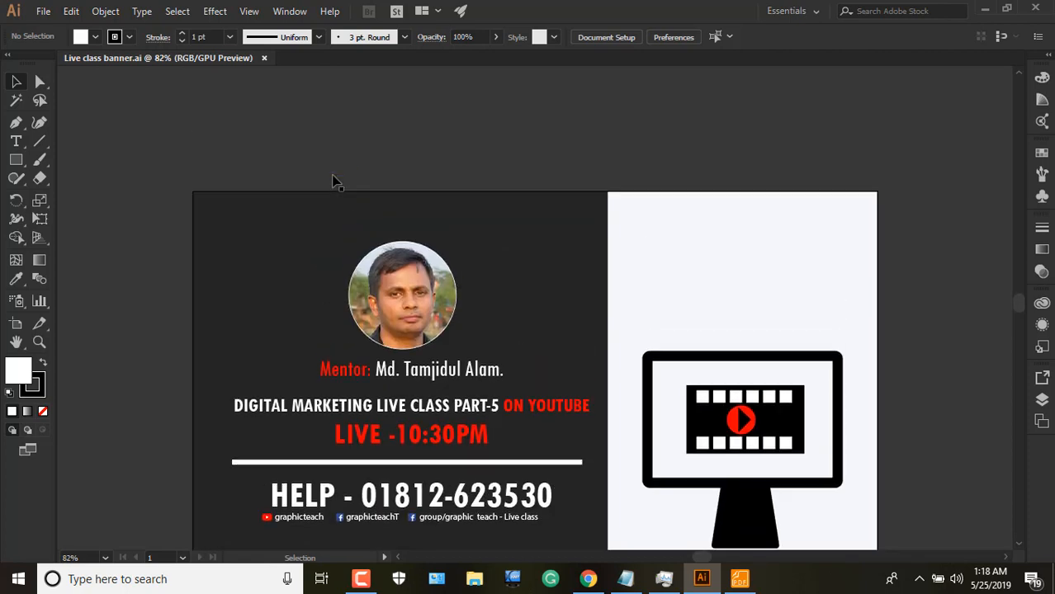
scroll(332, 181, "down", 5)
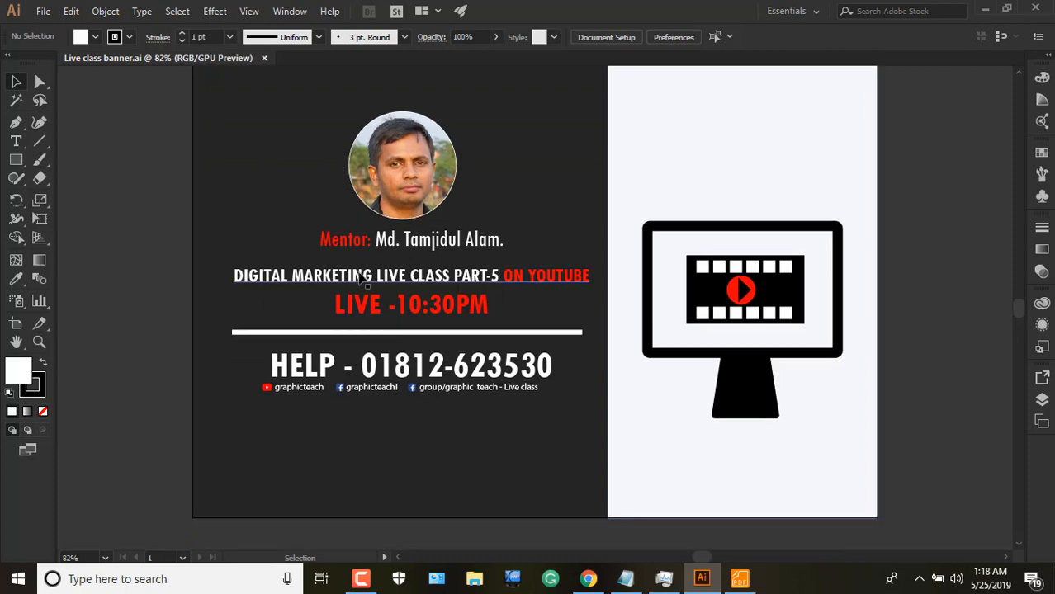
scroll(360, 272, "up", 2)
scroll(495, 347, "down", 1)
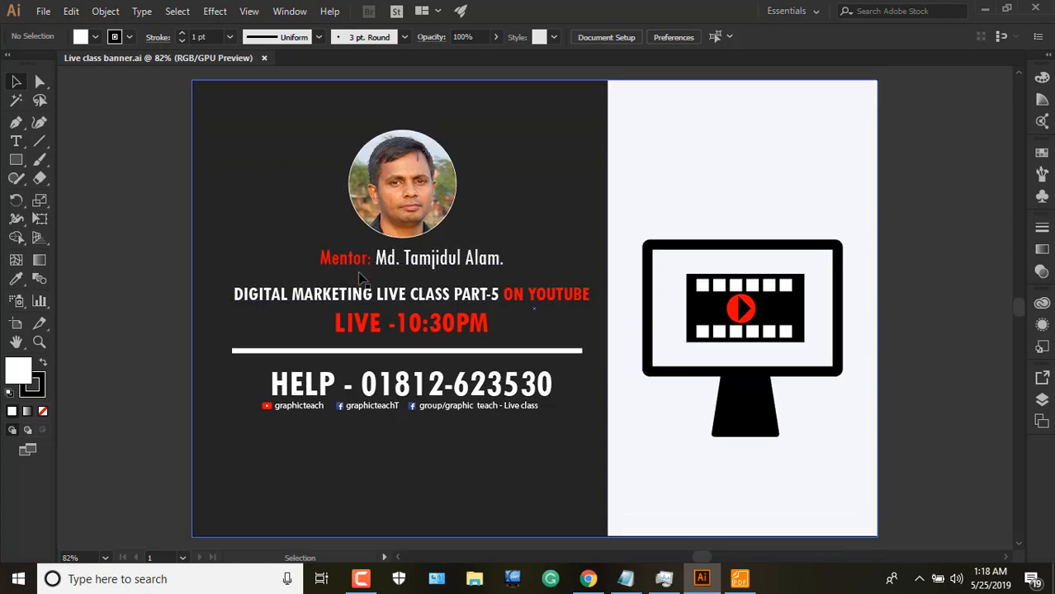
left_click(506, 235)
scroll(507, 235, "up", 1)
scroll(507, 235, "down", 2)
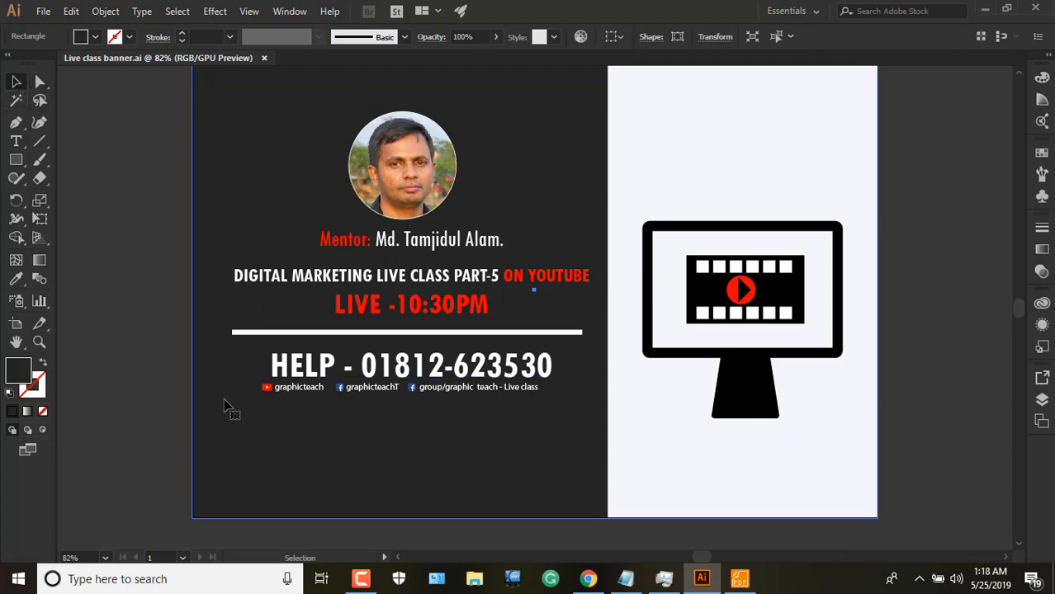
scroll(230, 398, "up", 1)
scroll(229, 398, "up", 1)
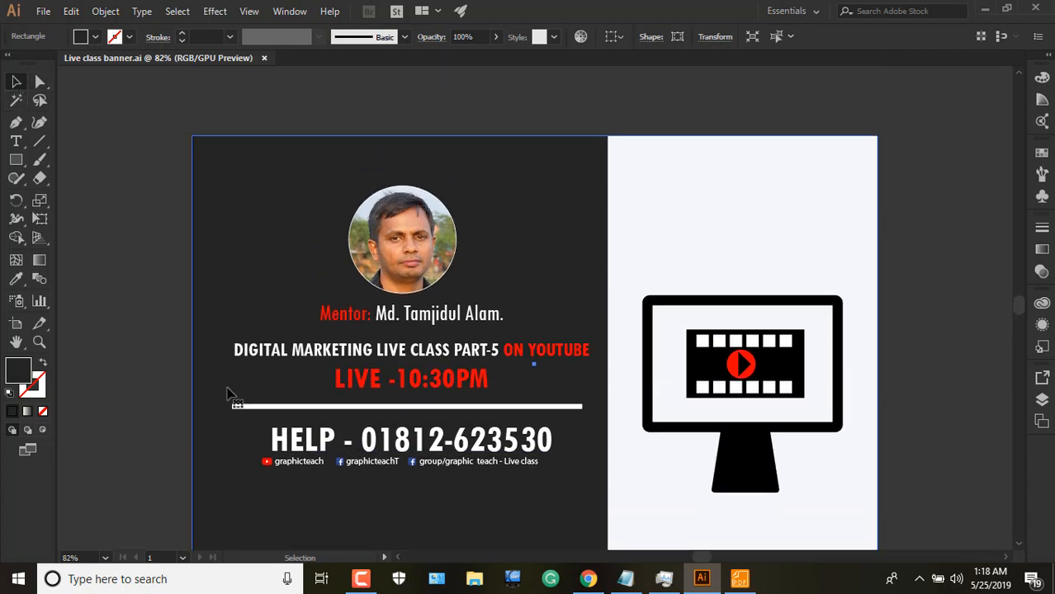
scroll(232, 397, "down", 2)
scroll(232, 397, "up", 2)
scroll(375, 194, "up", 1)
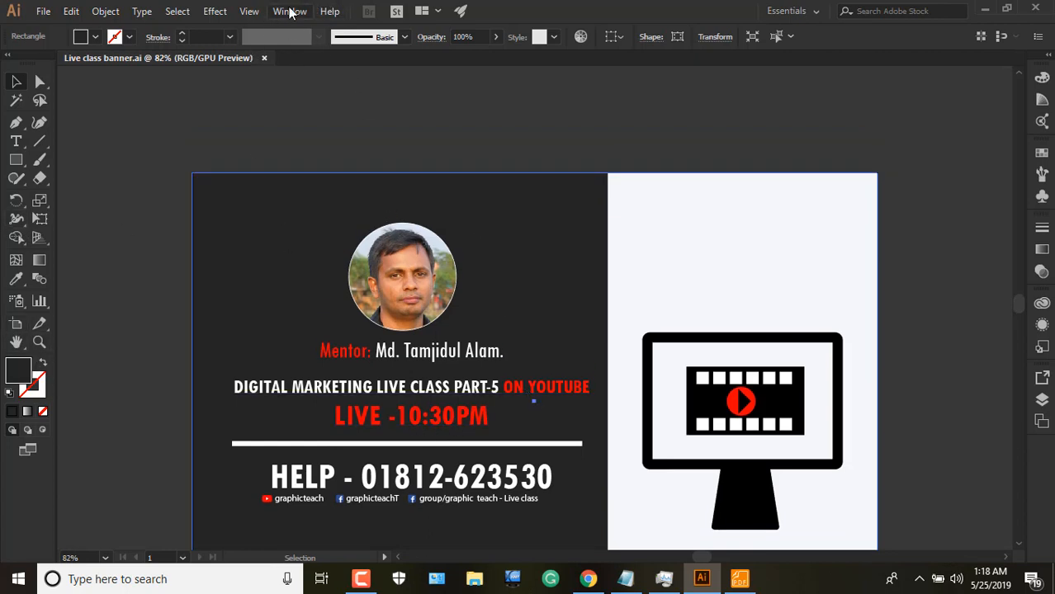
left_click(256, 12)
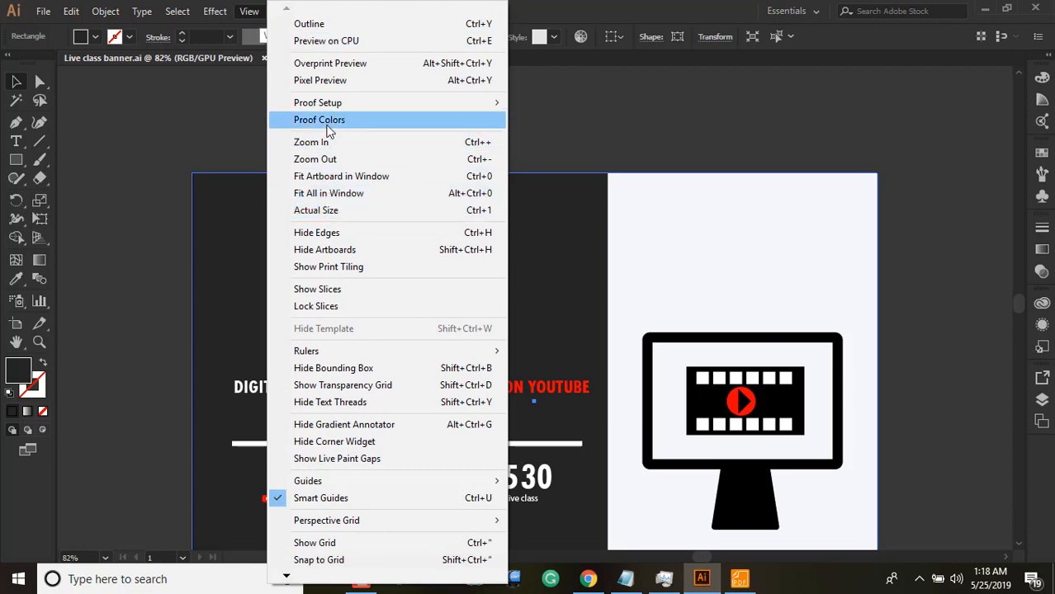
left_click(338, 194)
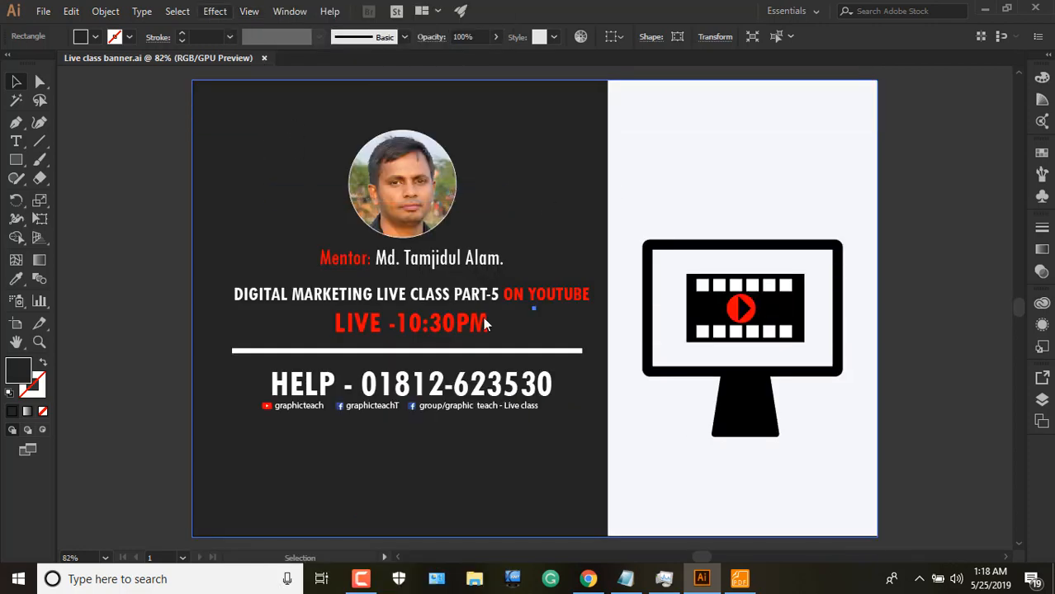
left_click(255, 12)
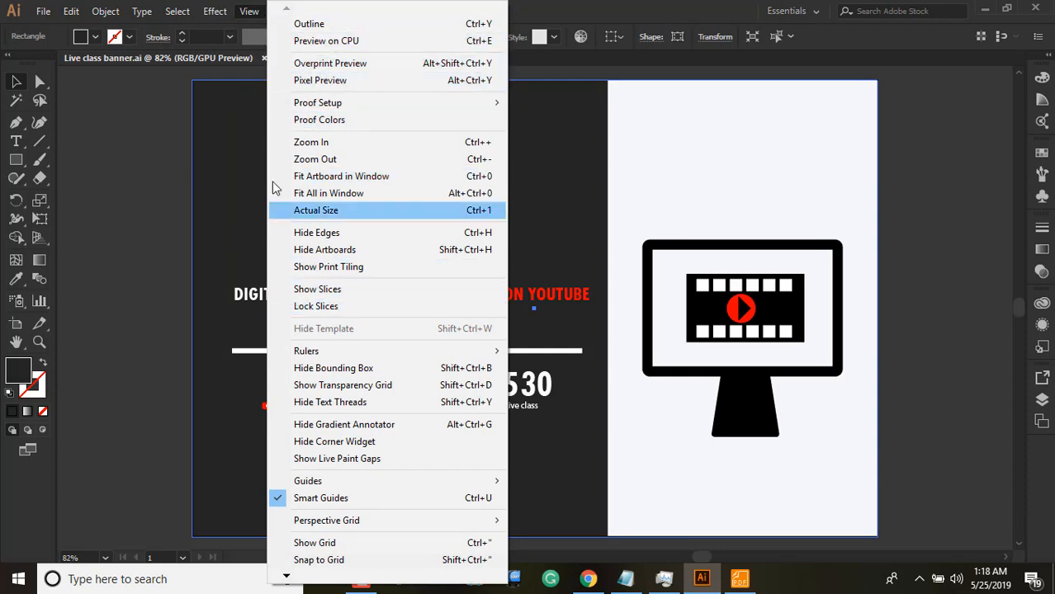
left_click(569, 11)
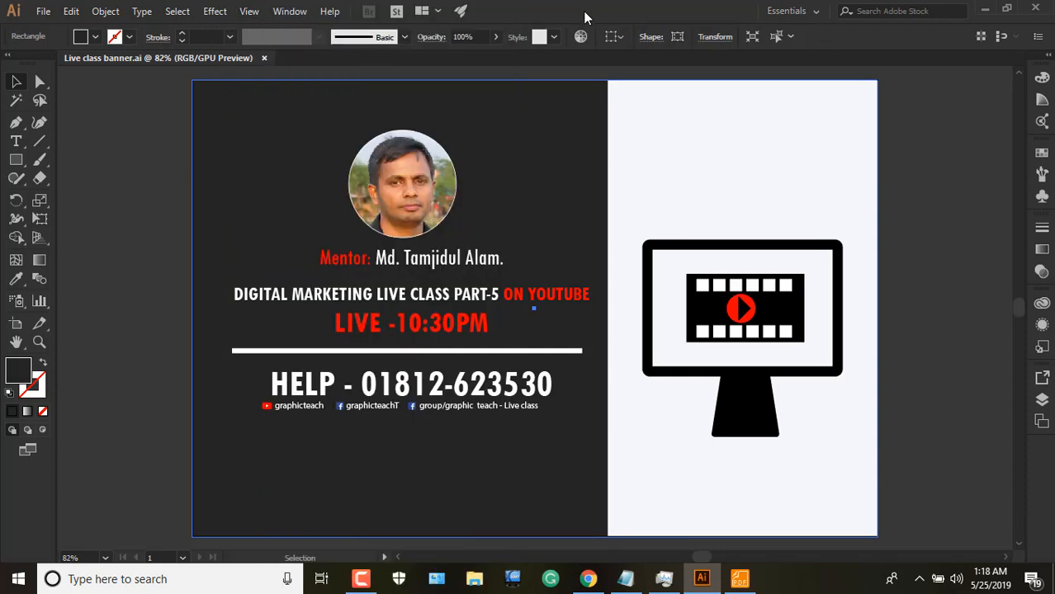
Magnify the banner's class title text with the Zoom tool up to 64000%.
left_click(42, 348)
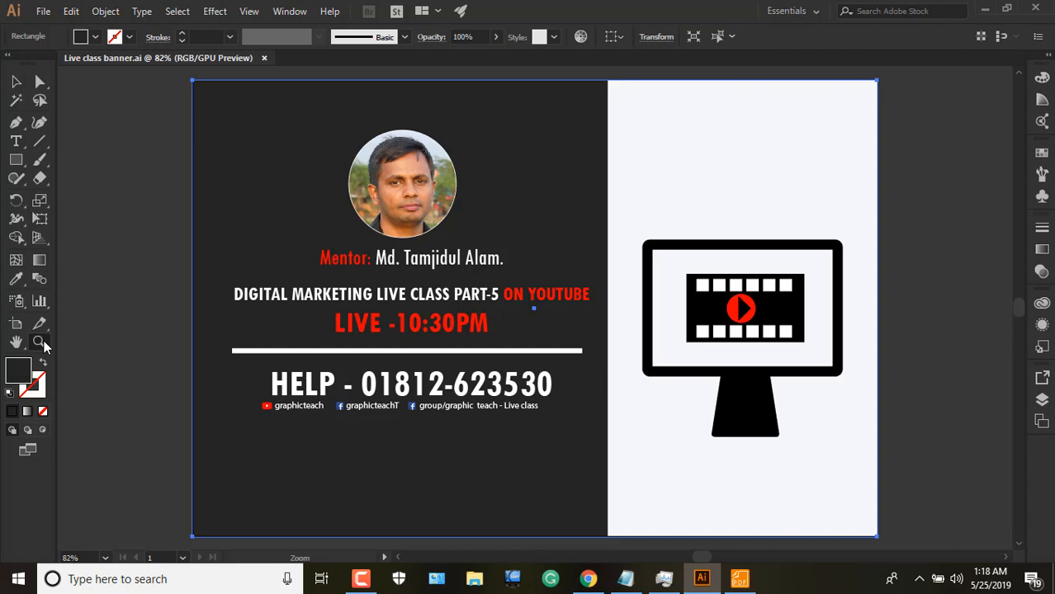
left_click(484, 303)
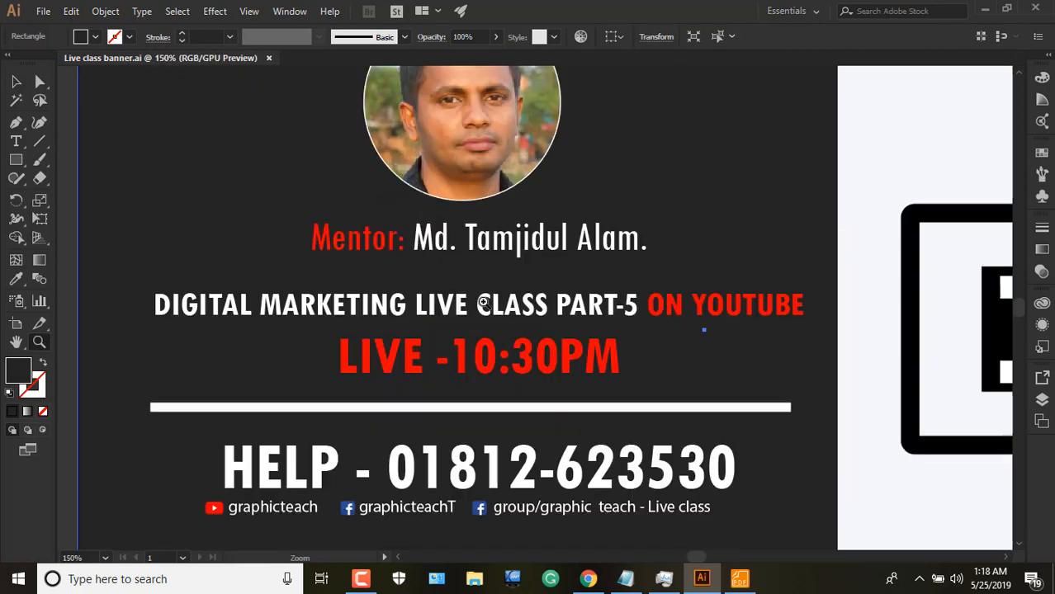
left_click_drag(485, 303, 483, 302)
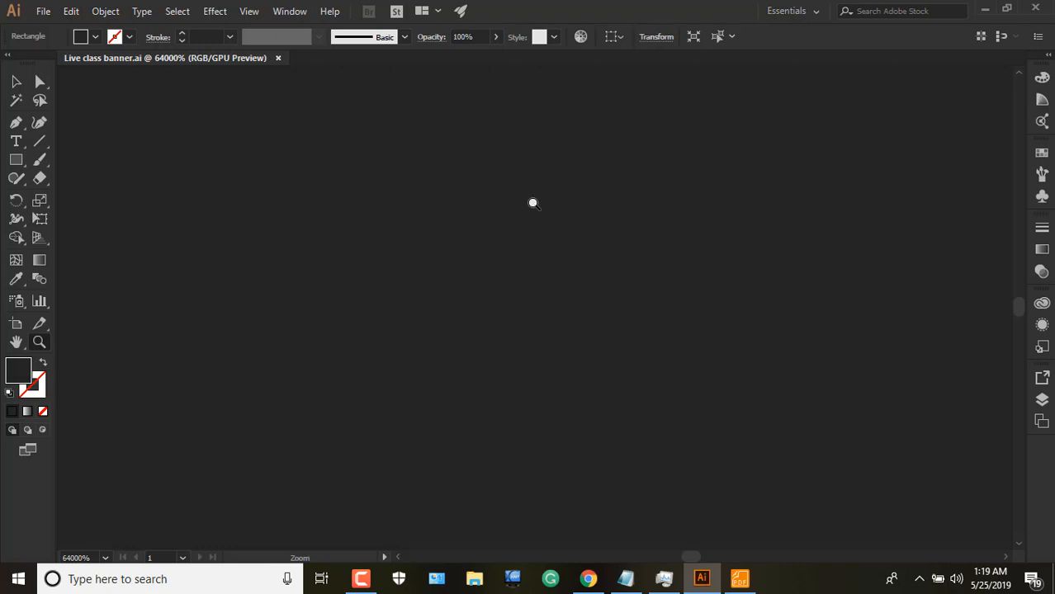
Zoom out gradually from the magnified title text and fit all artboards in the window.
scroll(466, 367, "down", 2)
scroll(631, 173, "down", 5)
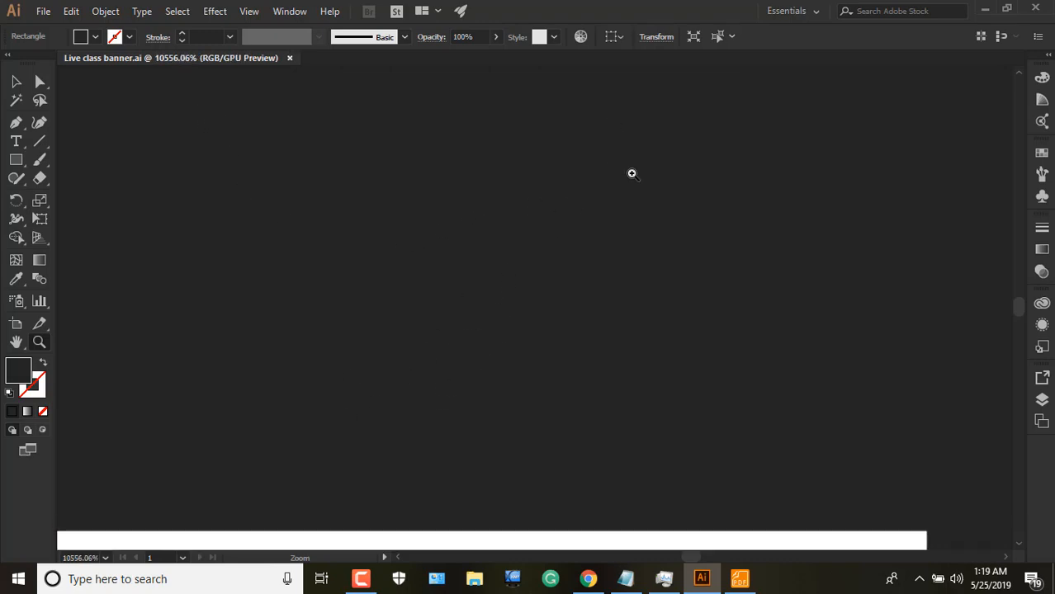
scroll(567, 186, "down", 4)
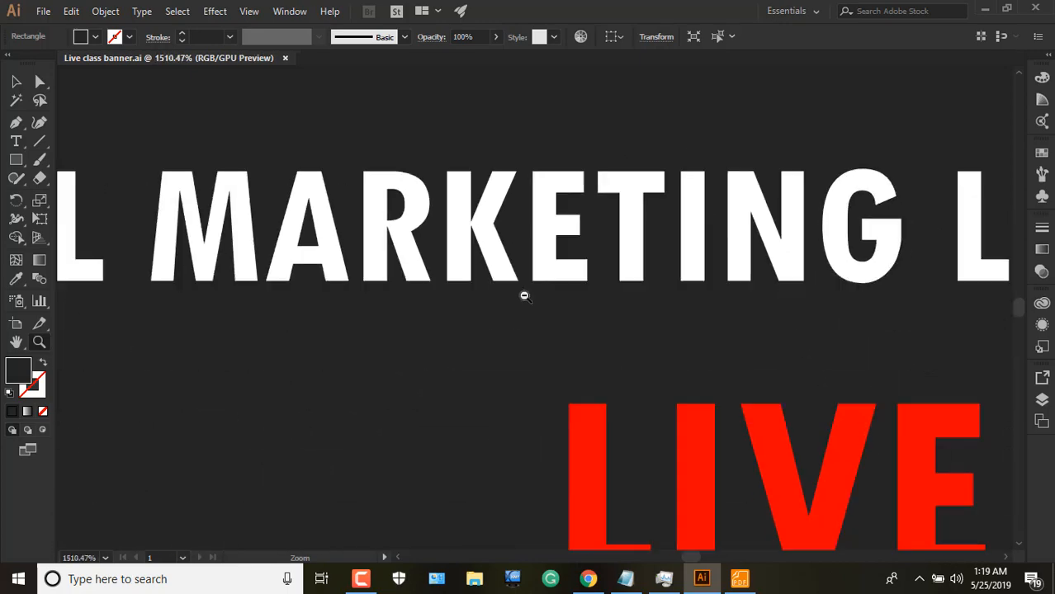
scroll(720, 169, "down", 4)
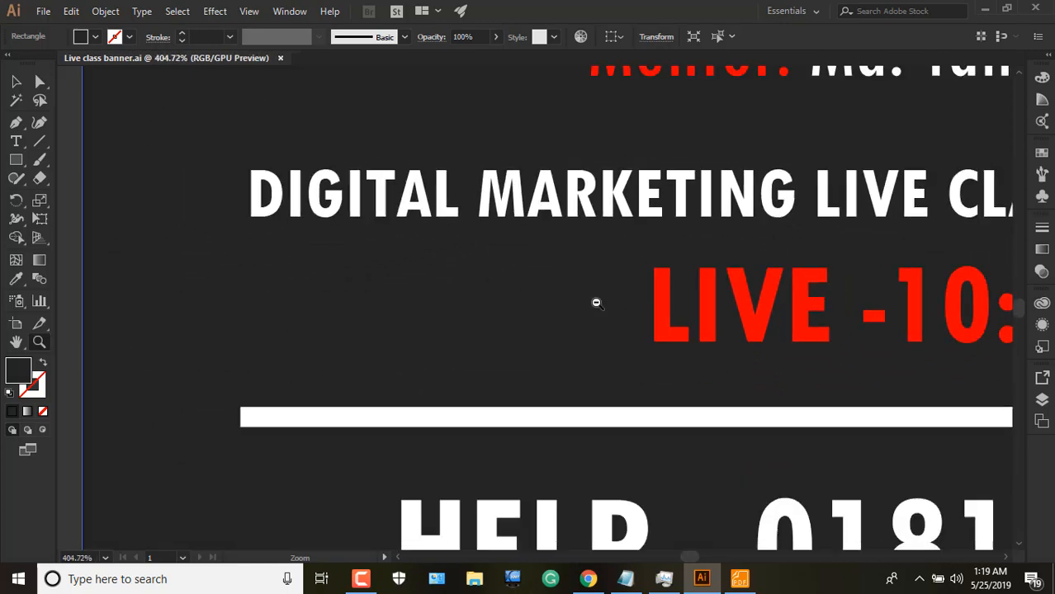
scroll(590, 340, "down", 2)
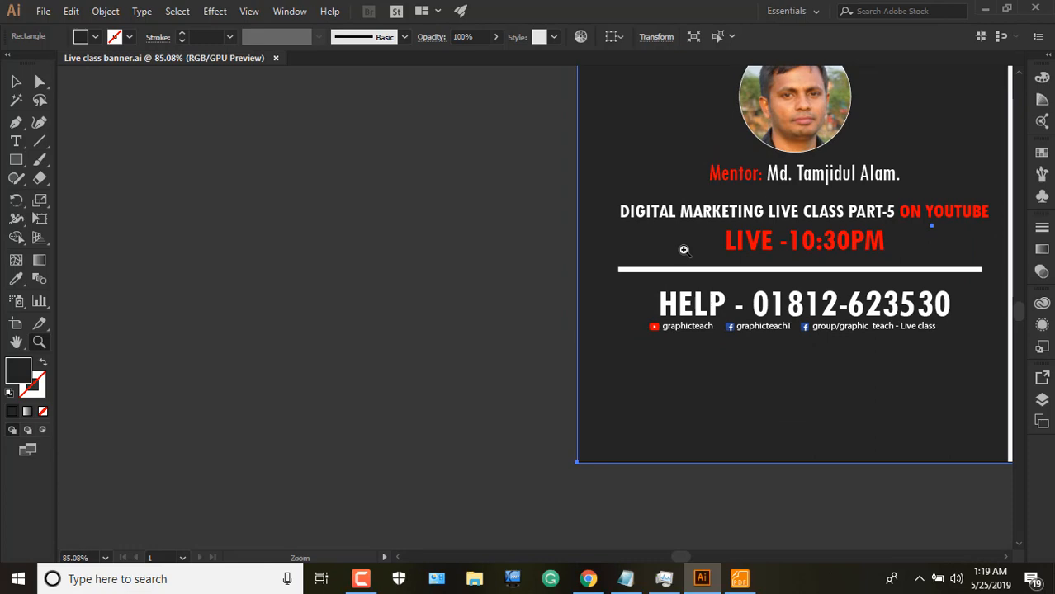
left_click(249, 11)
left_click(360, 192)
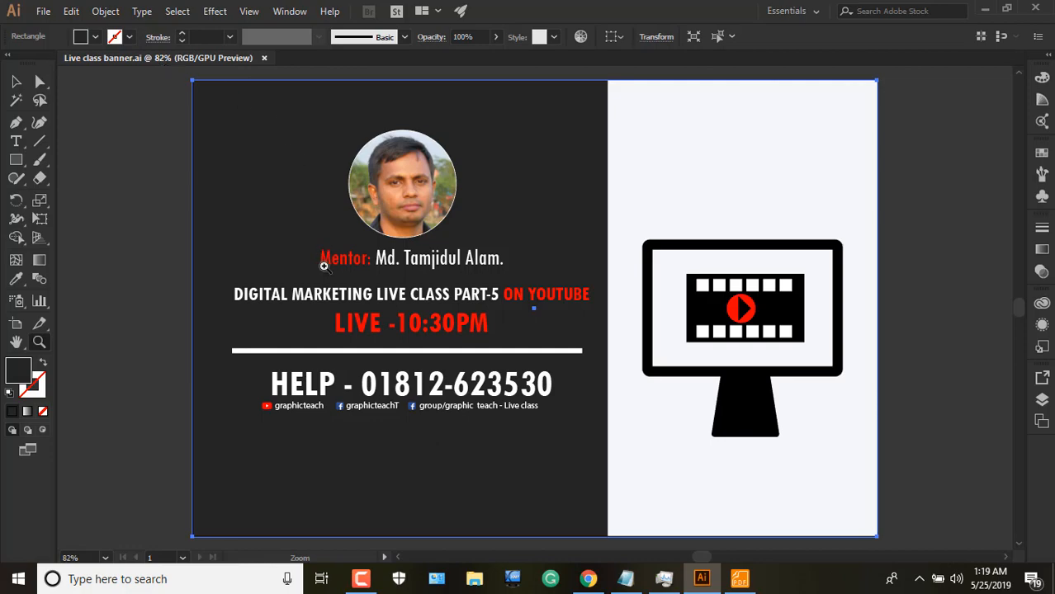
Zoom in on the "Mentor:" text to 64000% and return to the full banner with Fit All in Window.
left_click_drag(322, 259, 407, 99)
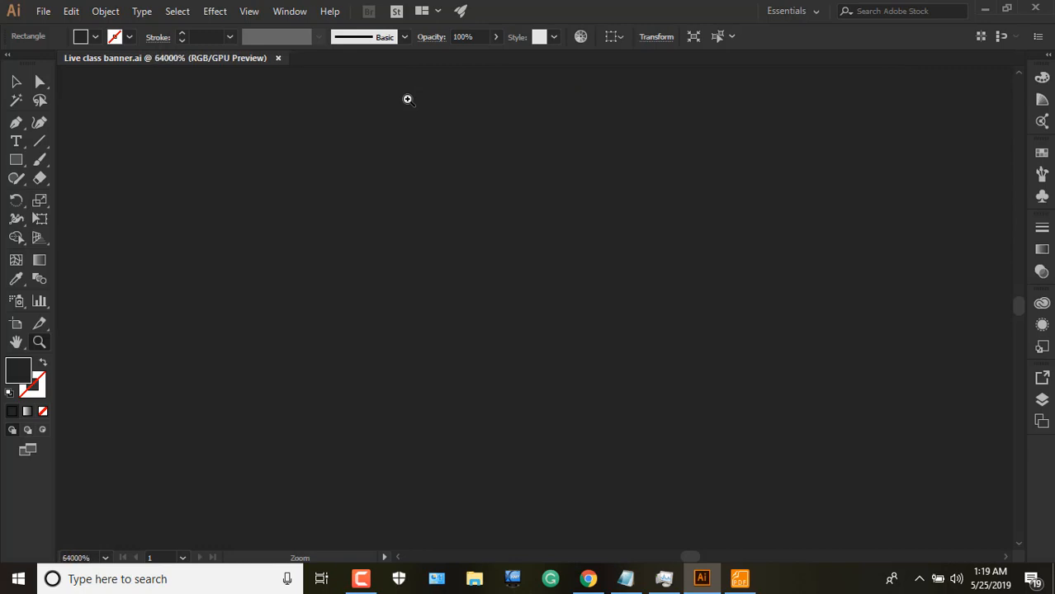
left_click(250, 12)
left_click(339, 195)
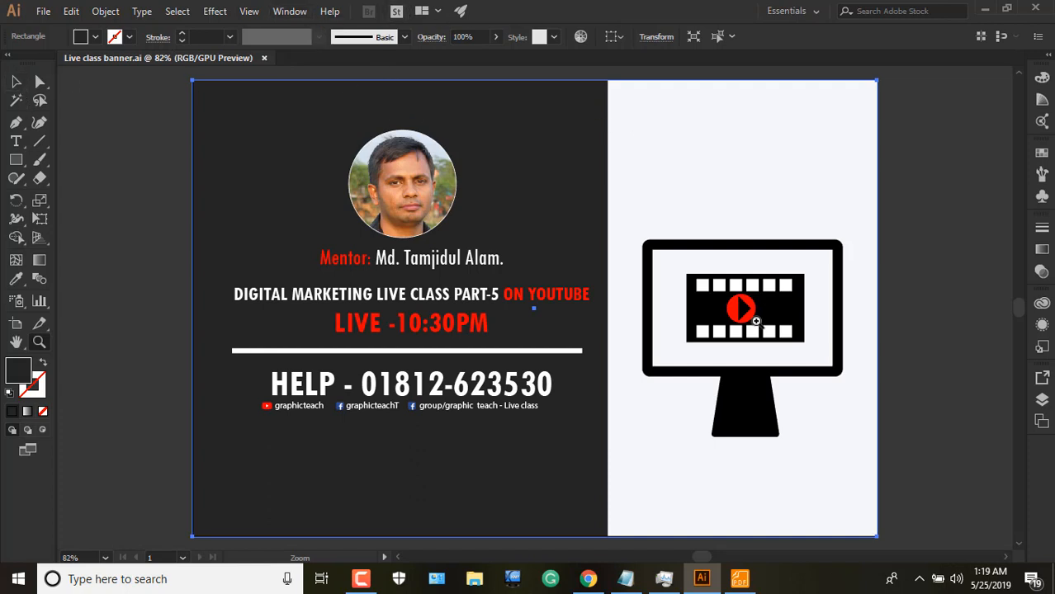
Magnify the dark area of the banner to 64000% with the Zoom tool and alternate between zooming out and back in.
left_click(38, 343)
left_click_drag(331, 470, 179, 63)
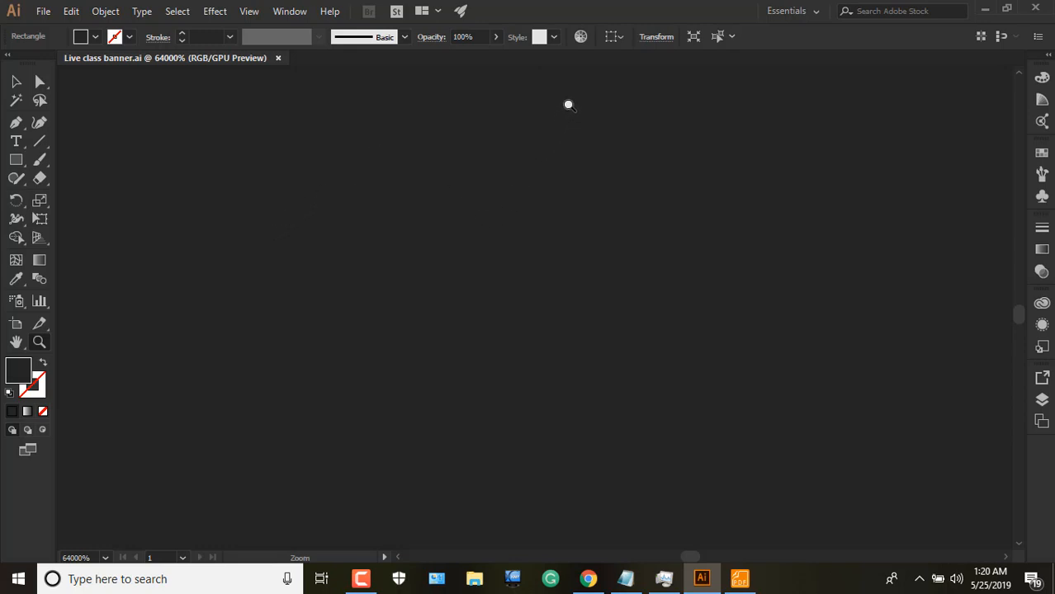
left_click(511, 324, "alt")
left_click(489, 377, "alt")
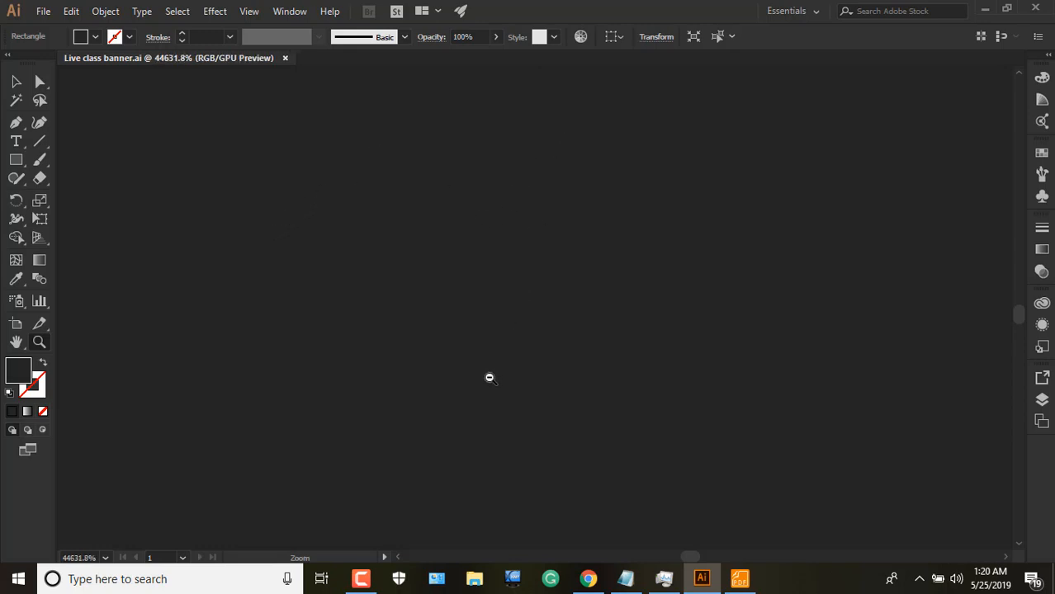
left_click_drag(489, 381, 507, 198)
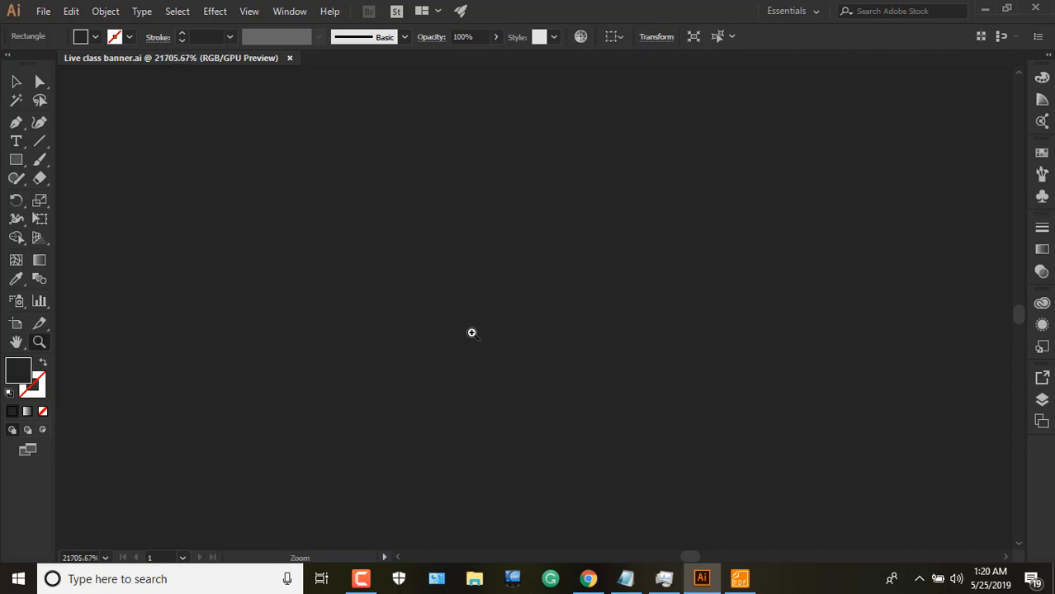
left_click(444, 400)
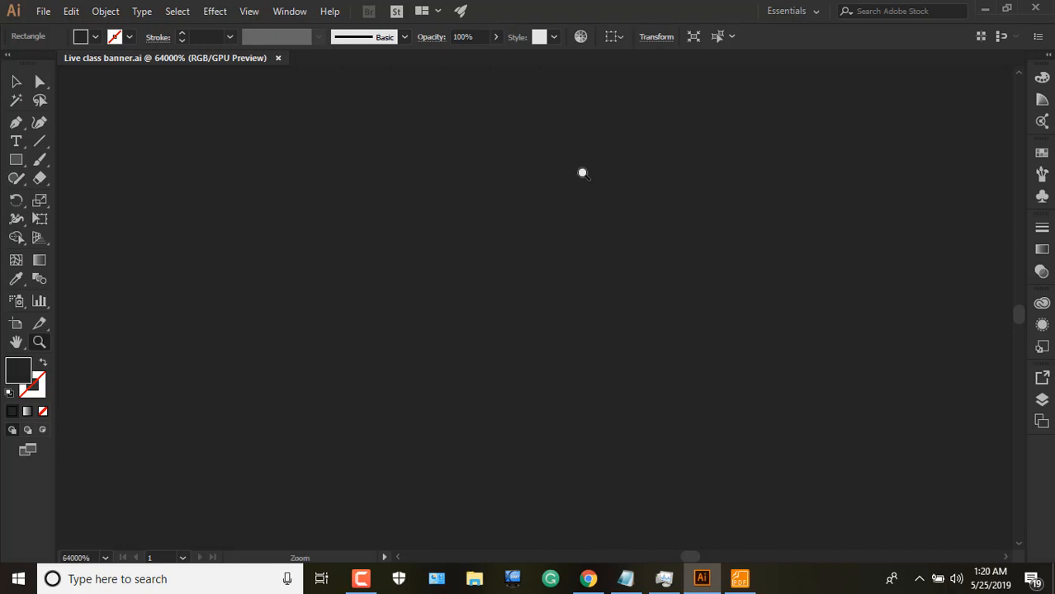
left_click(528, 280, "alt")
left_click_drag(503, 327, 327, 591)
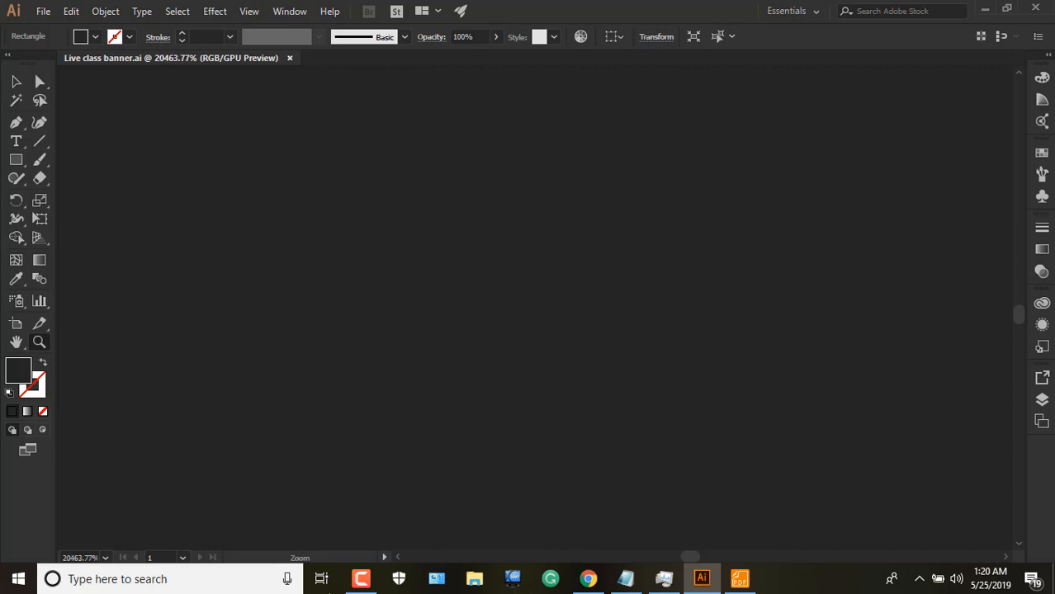
left_click_drag(326, 590, 330, 475)
left_click_drag(567, 406, 466, 489)
left_click_drag(549, 363, 576, 253)
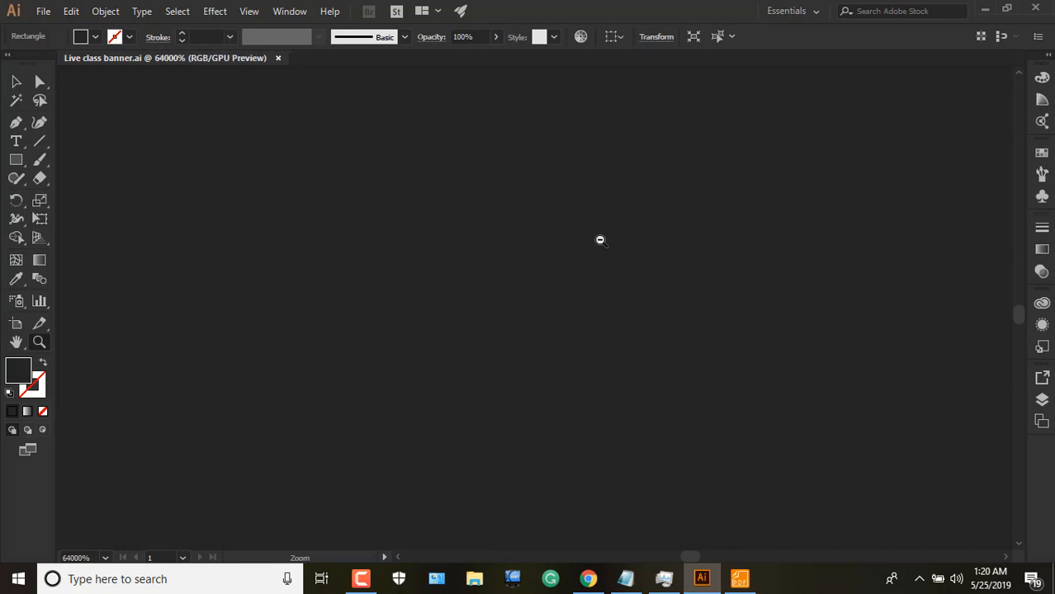
left_click_drag(501, 409, 142, 455)
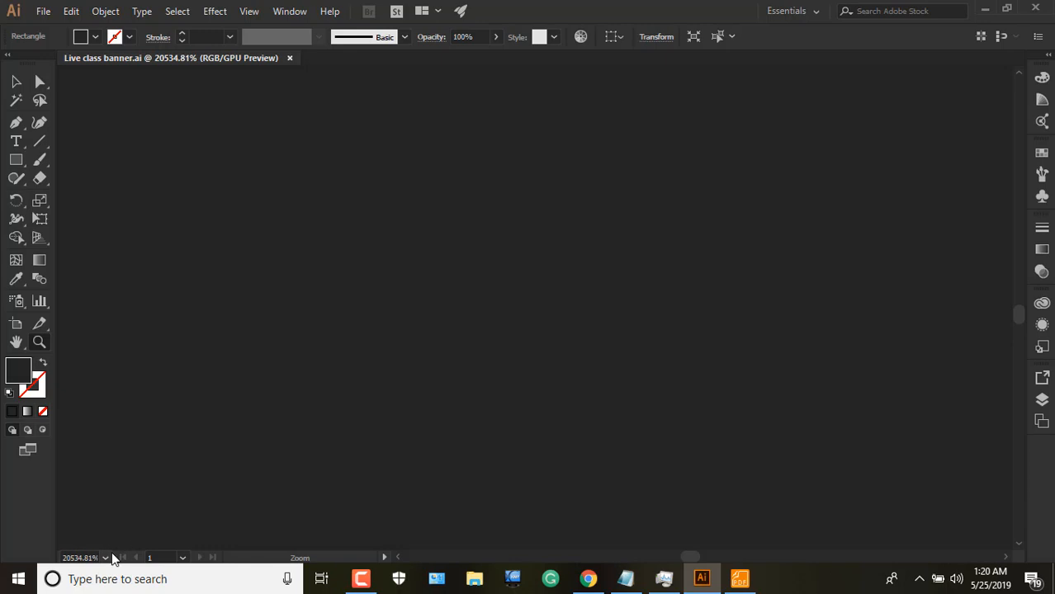
Set the zoom level to 25500% and return to the whole banner with the Fit On Screen preset.
left_click(105, 558)
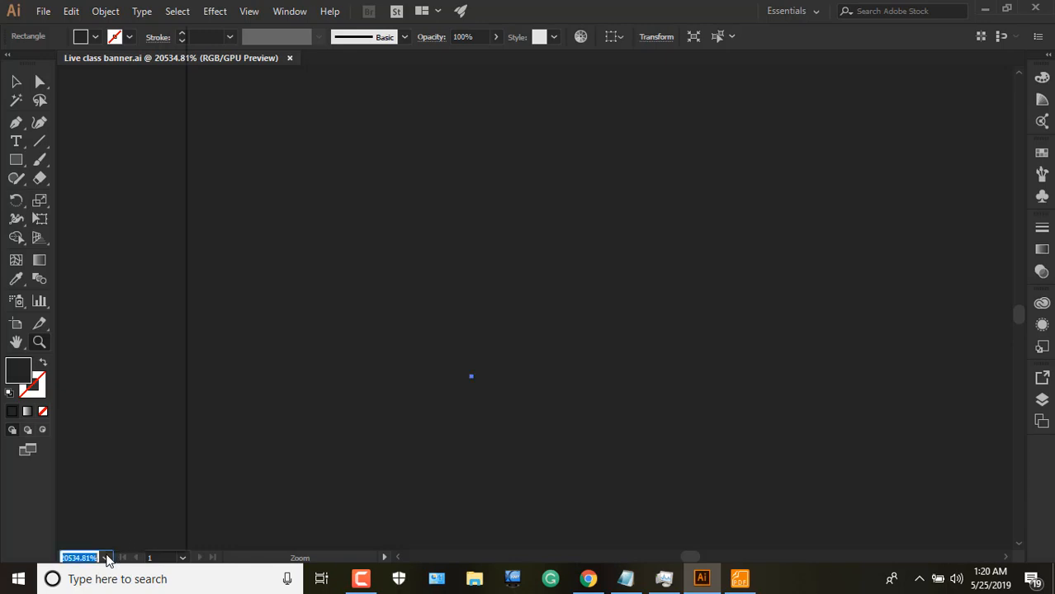
left_click(343, 450)
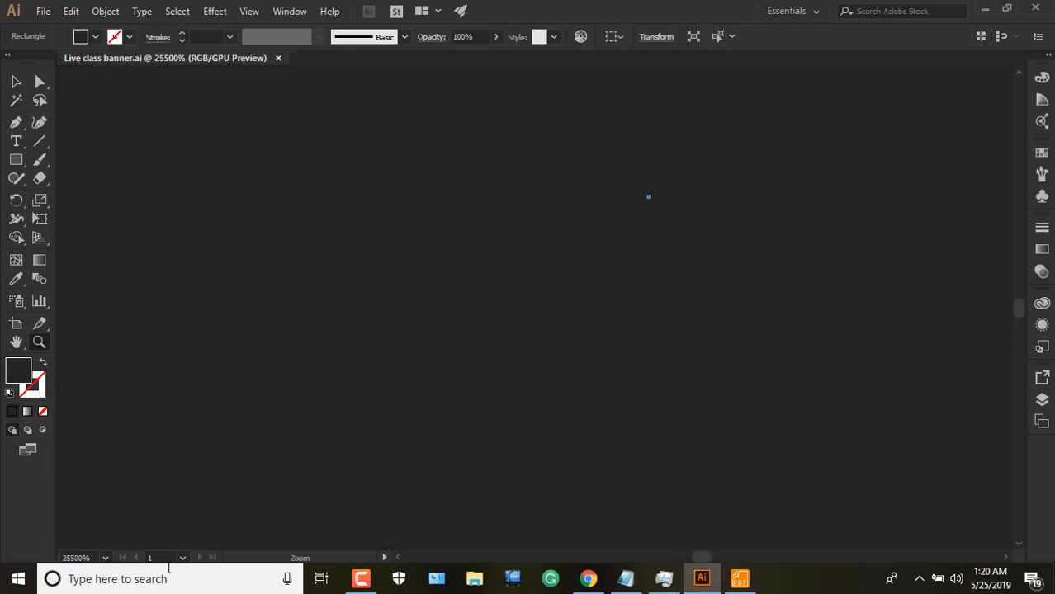
left_click(105, 558)
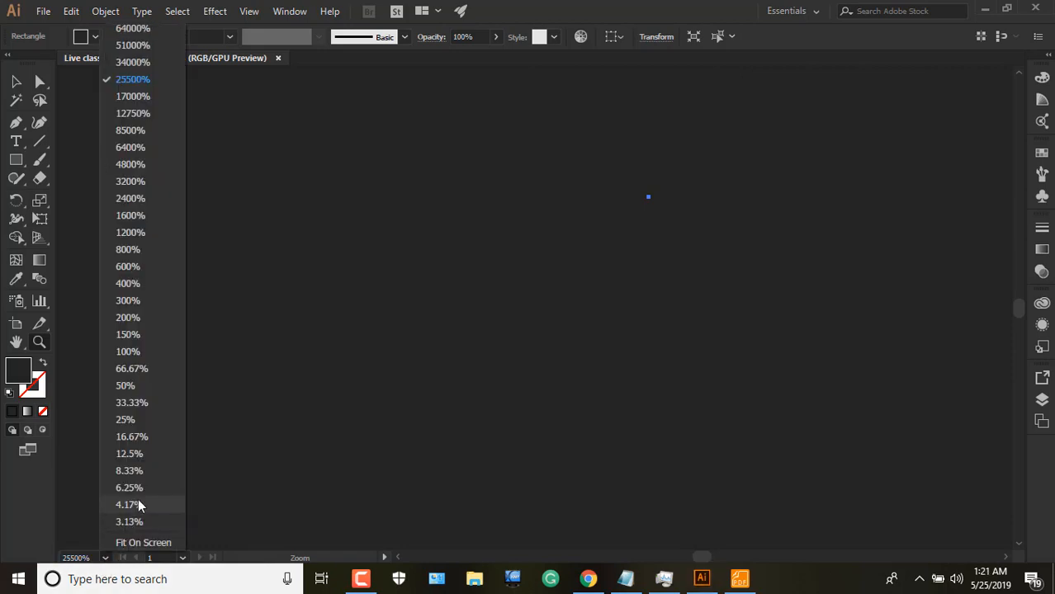
left_click(144, 542)
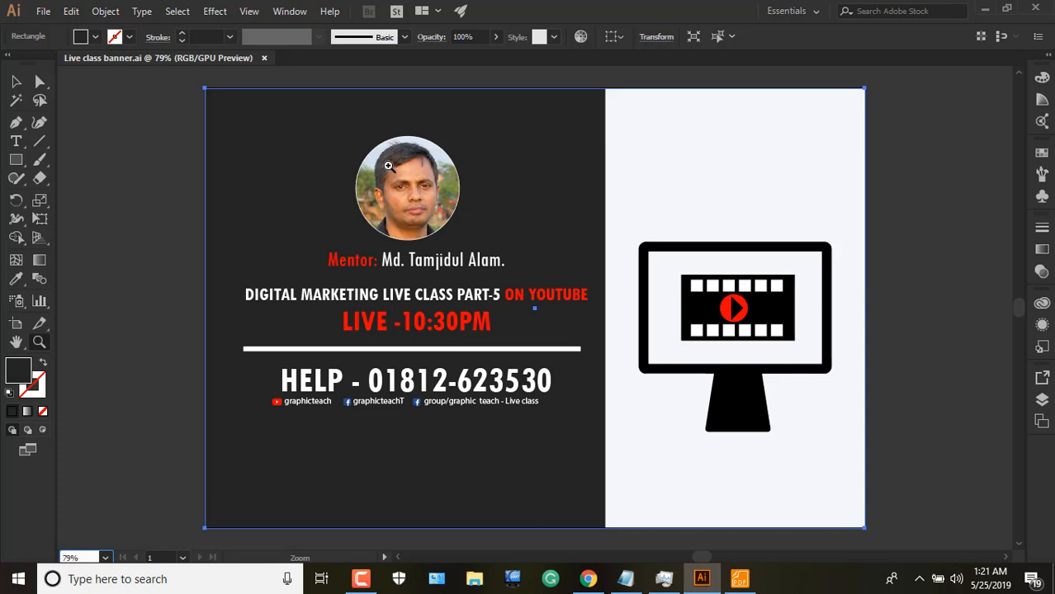
Set the zoom level to 100% and return to the whole banner with the Fit On Screen preset.
type("100")
key("Return")
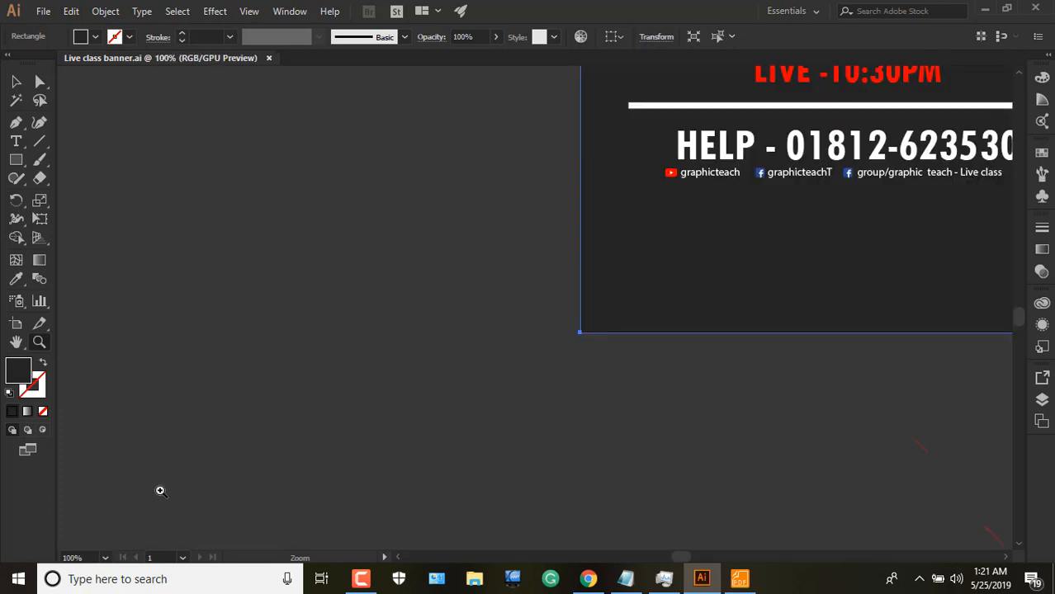
left_click(107, 559)
left_click(117, 543)
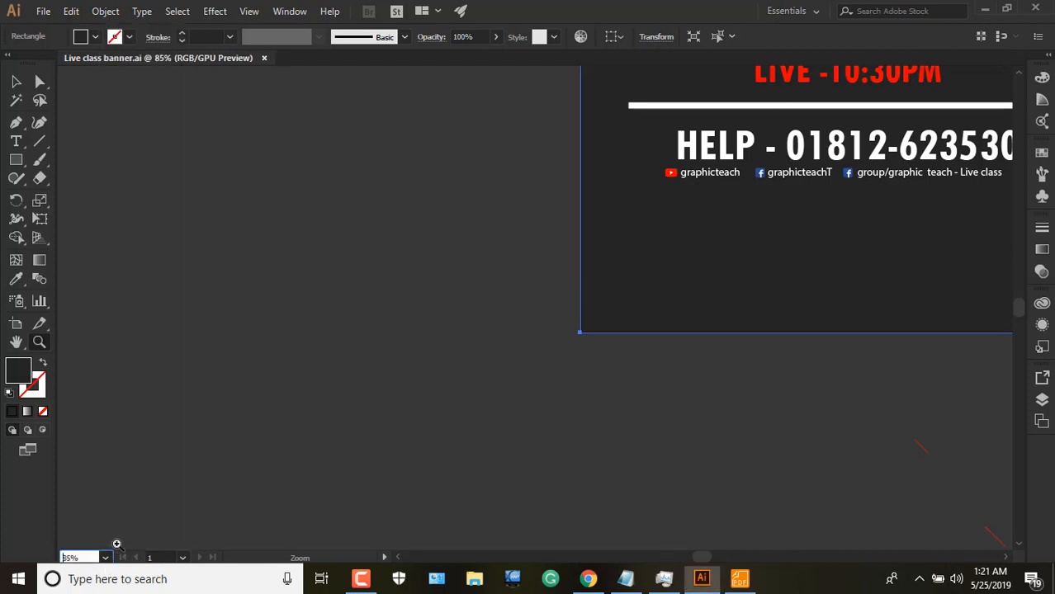
Enter a custom zoom level of 200% for the banner, followed by 10%.
left_click(89, 557)
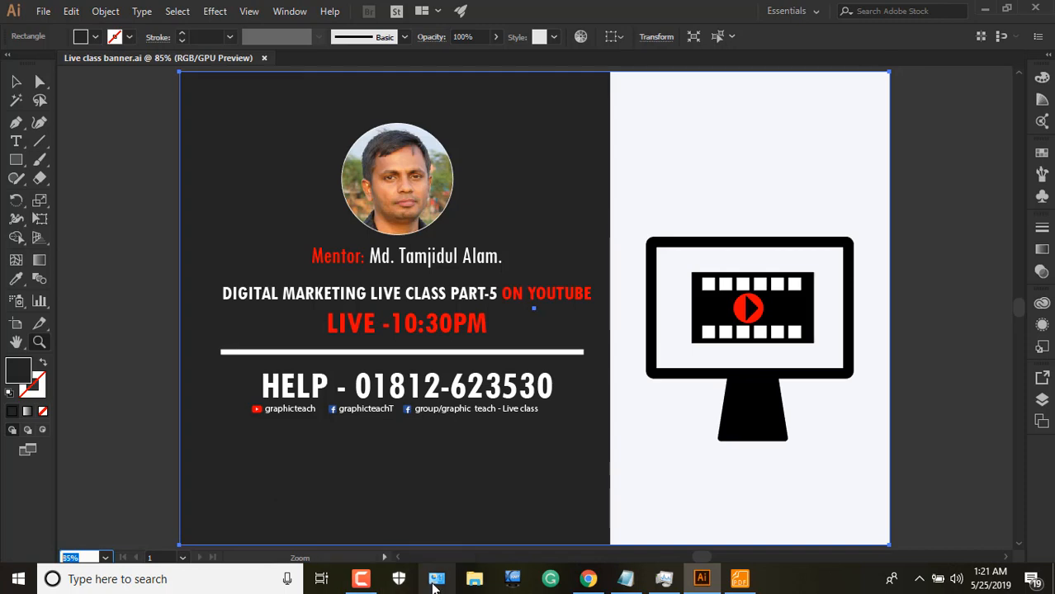
type("200")
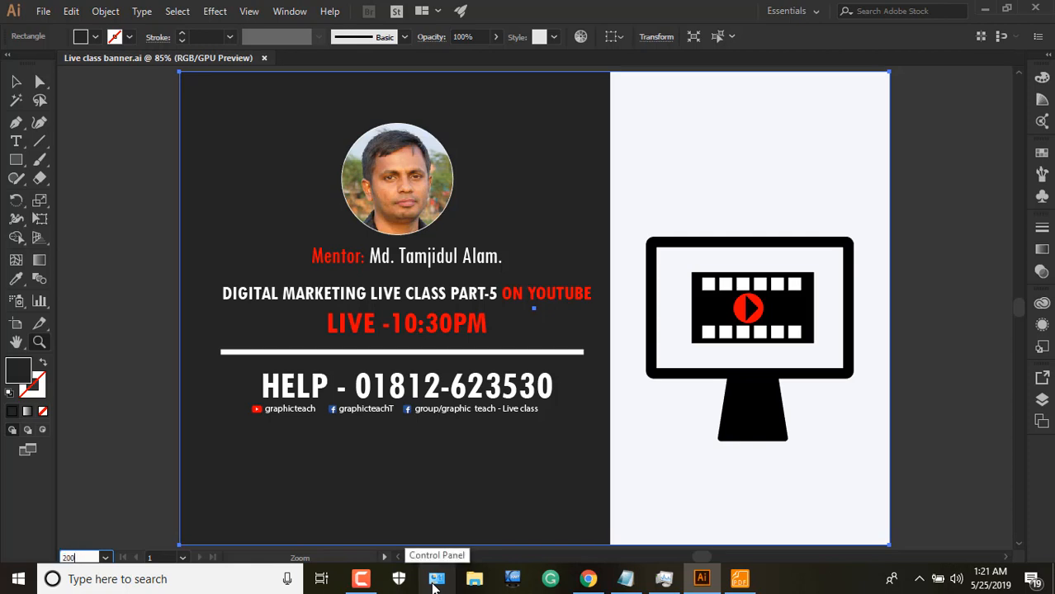
key("Return")
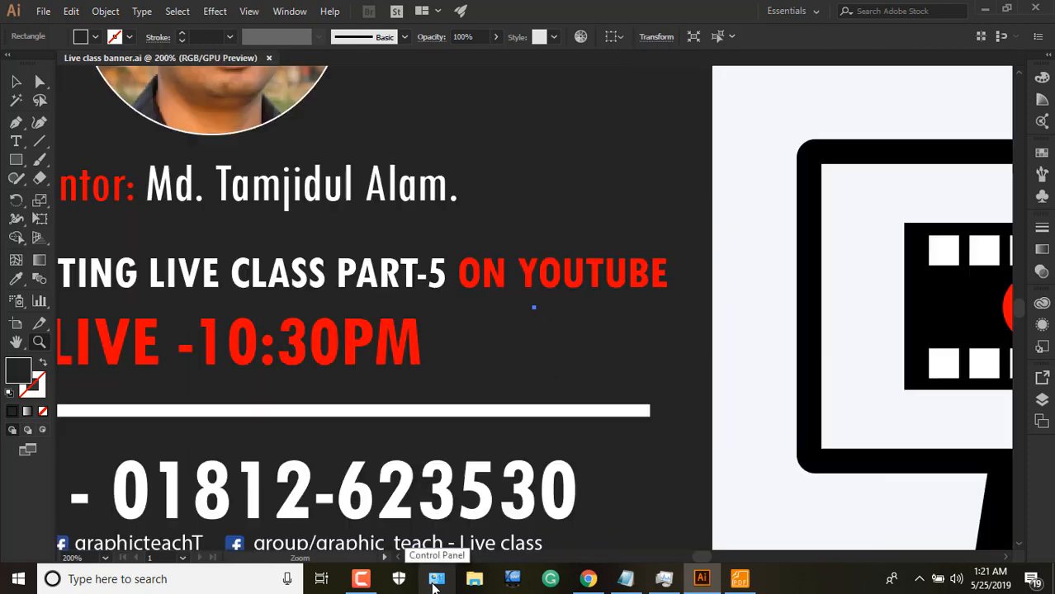
left_click(86, 558)
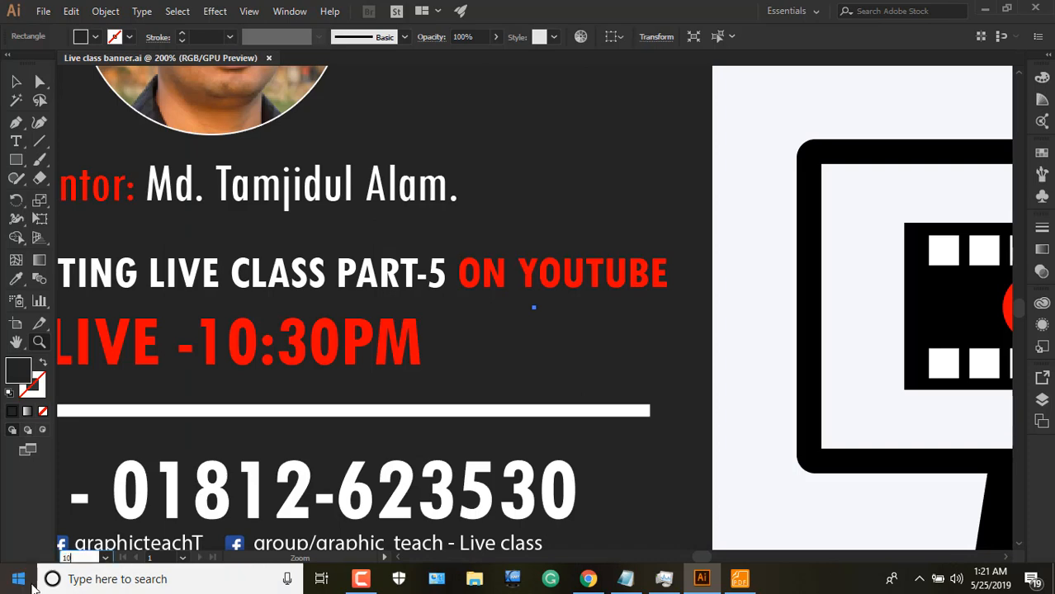
type("10")
key("Return")
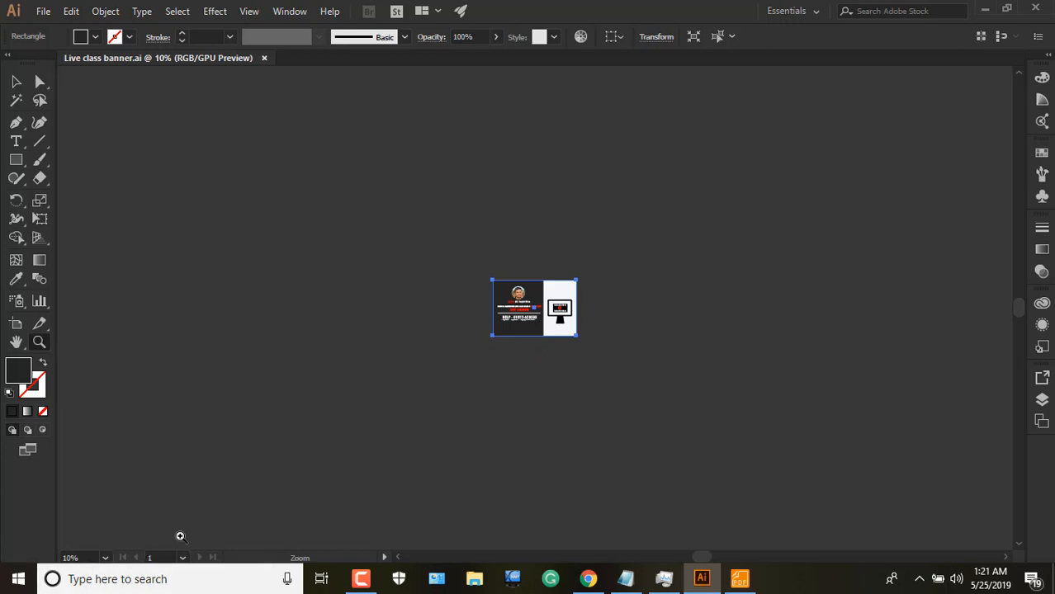
Reduce the view to the 3.13% preset and restore the whole banner with Fit On Screen.
left_click(105, 558)
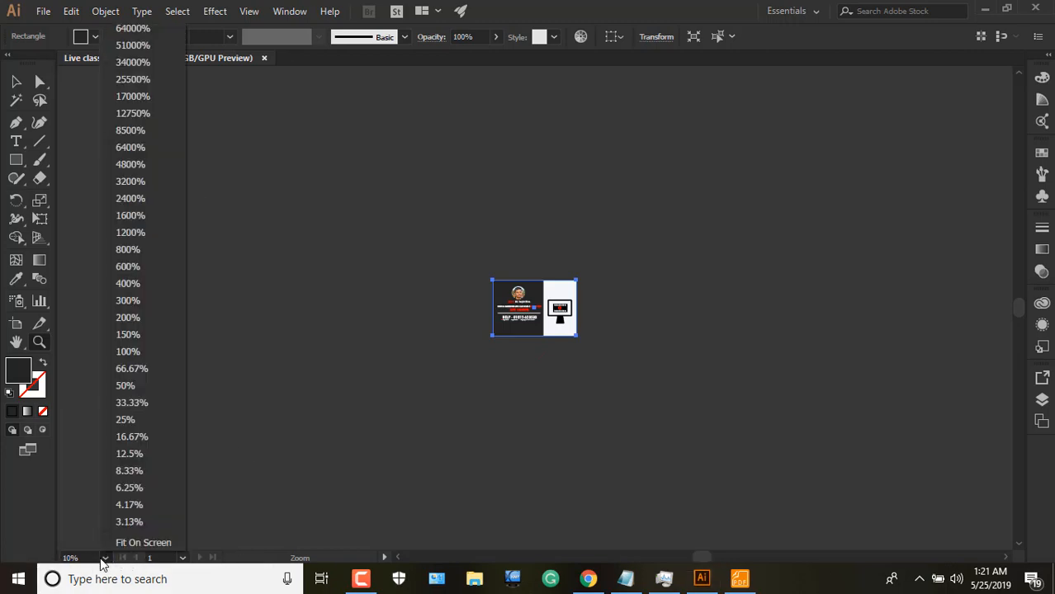
left_click(129, 522)
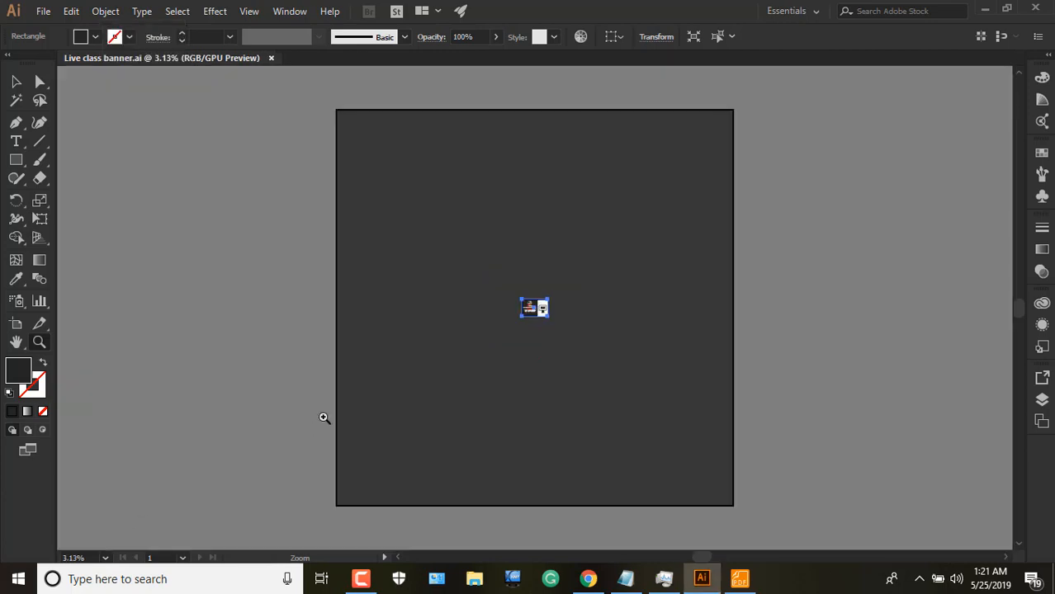
left_click(105, 558)
left_click(118, 542)
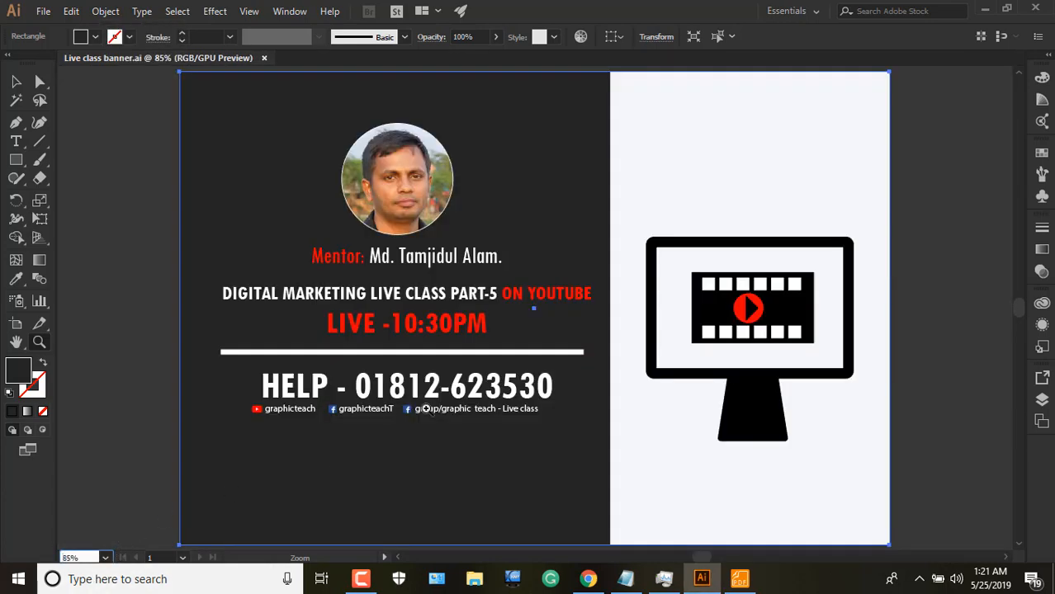
Magnify the banner to the 1600% preset and restore it with Fit On Screen.
left_click(106, 559)
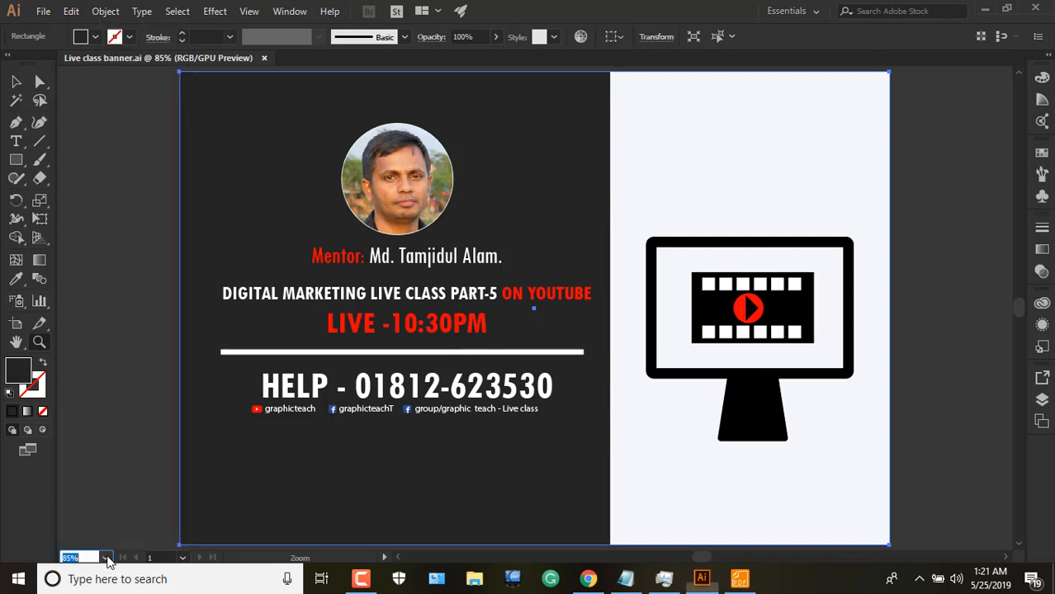
left_click(106, 559)
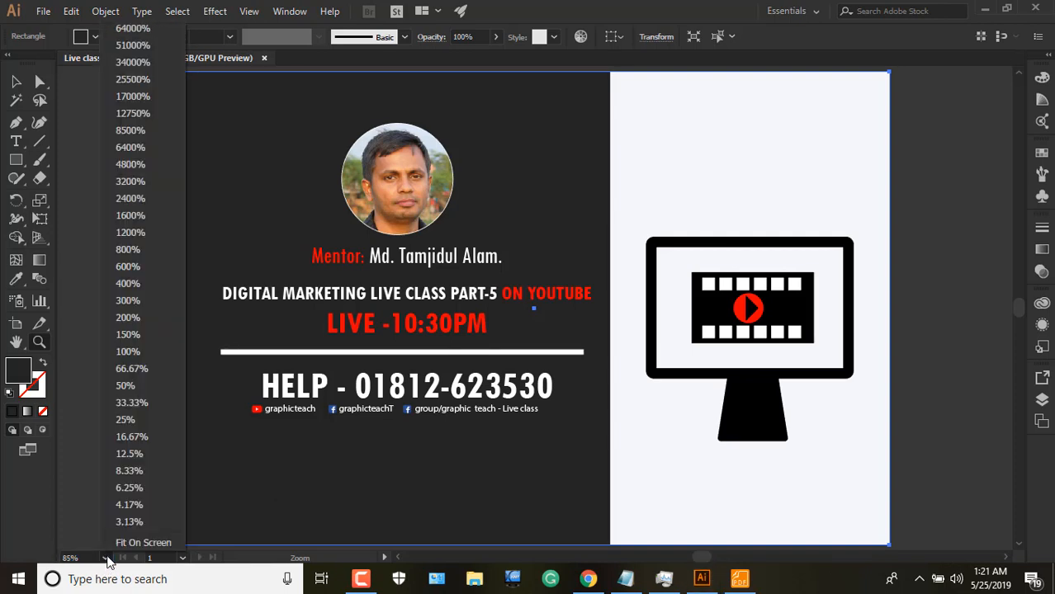
left_click(129, 216)
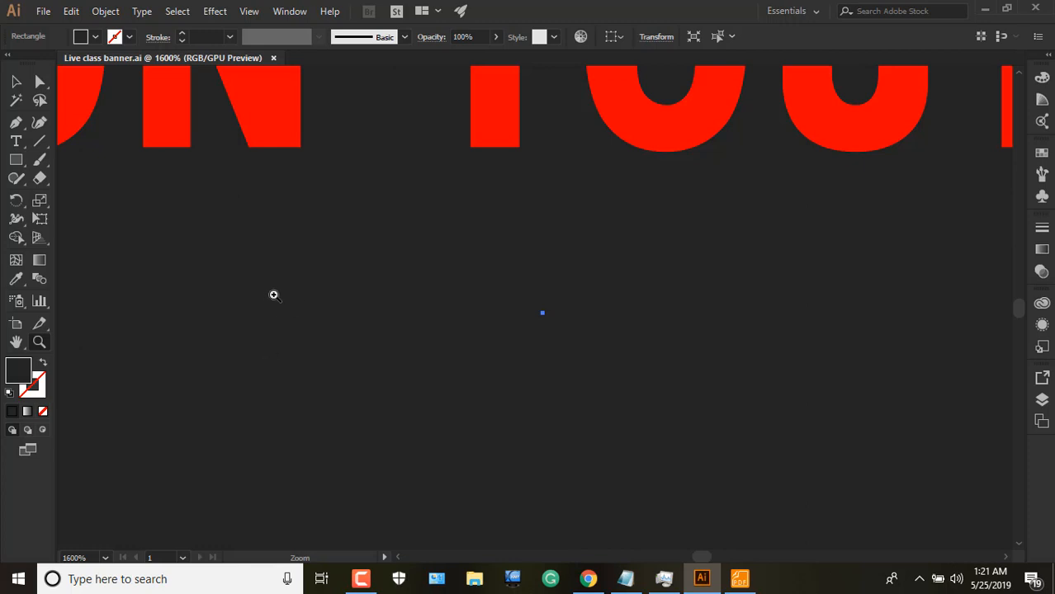
left_click(105, 557)
left_click(107, 542)
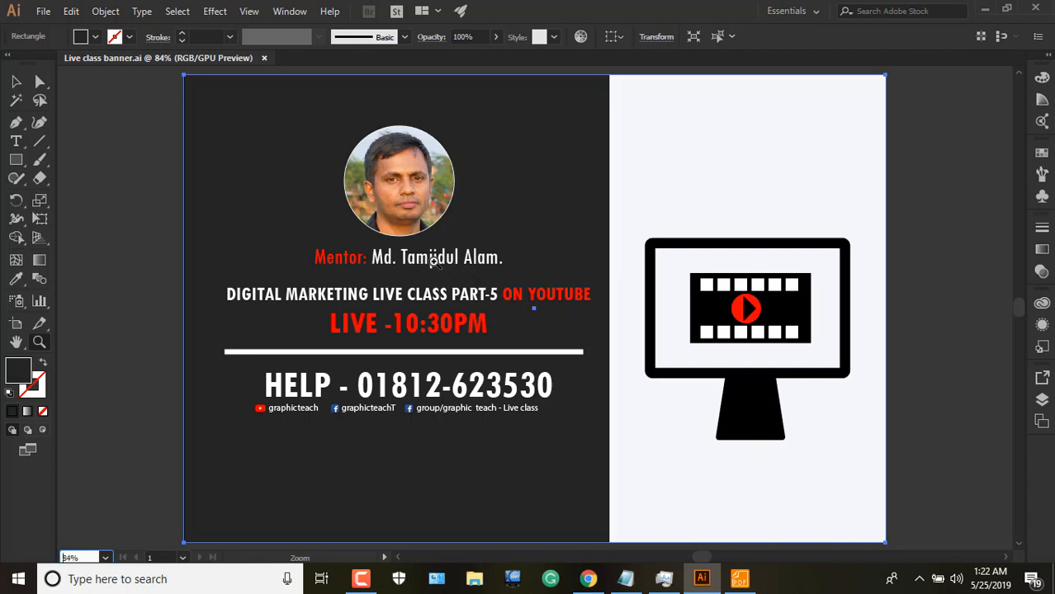
Switch the view between the 100% and 4800% zoom presets, ending at 100%.
left_click(106, 559)
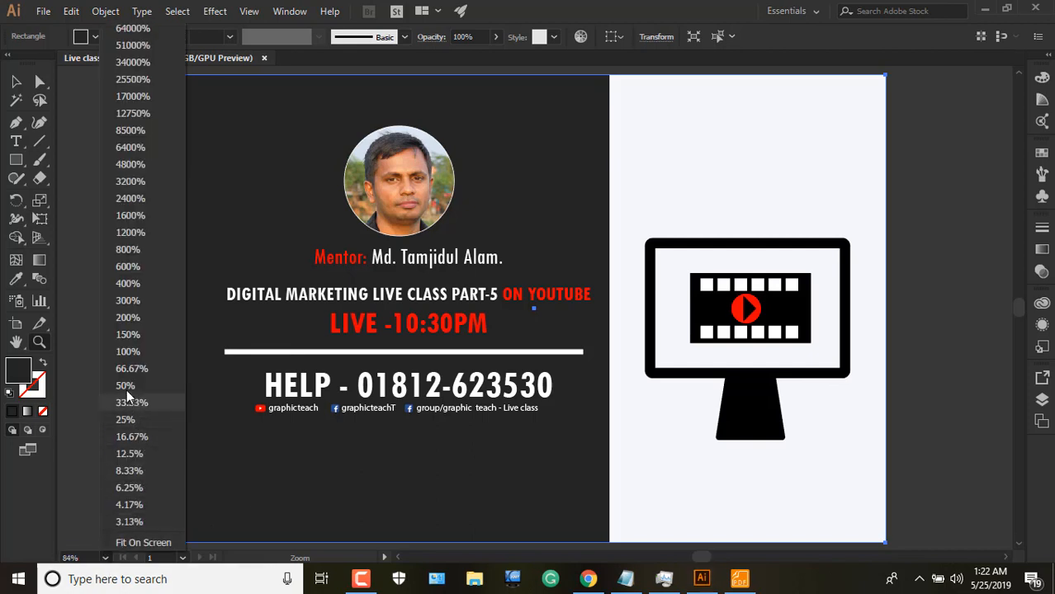
left_click(128, 352)
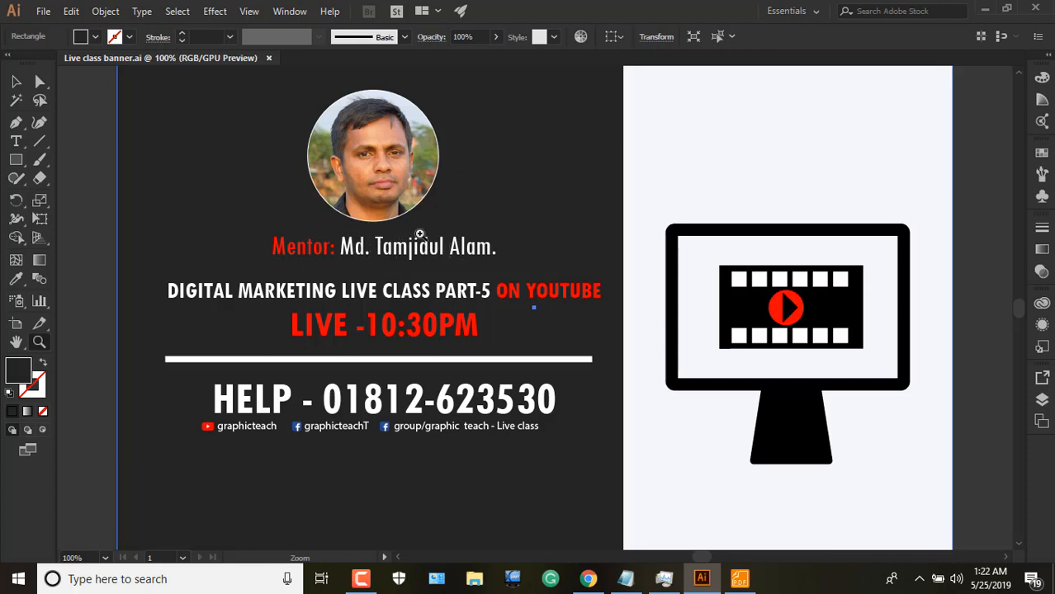
left_click(106, 559)
left_click(130, 164)
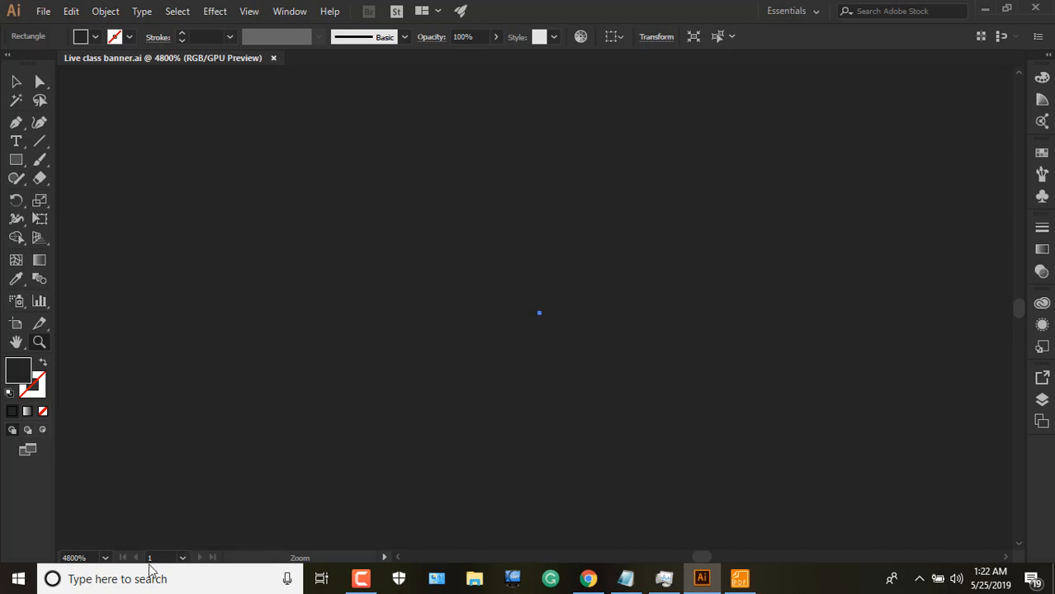
left_click(104, 558)
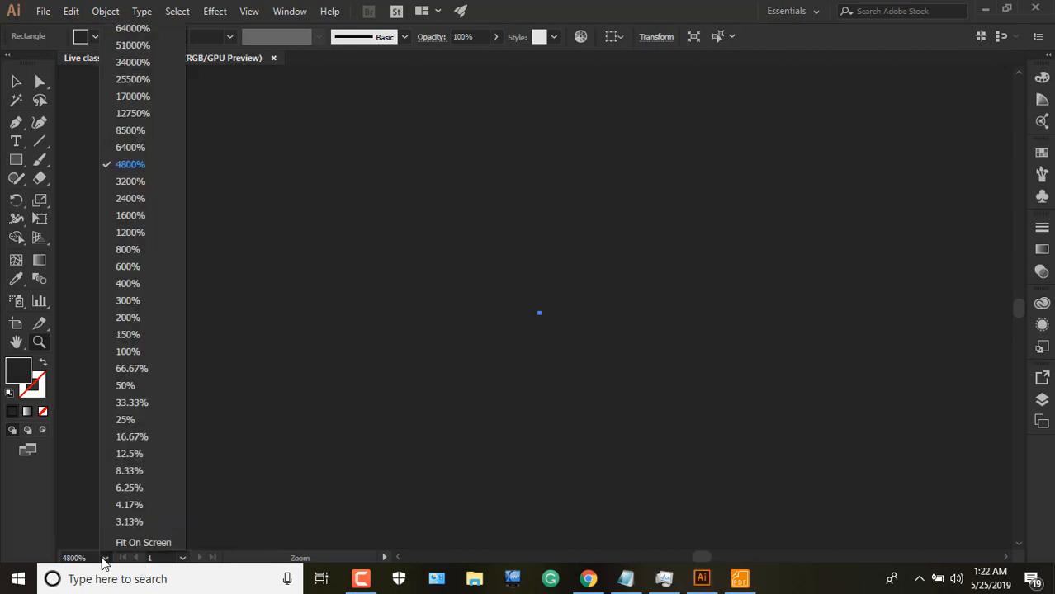
left_click(126, 353)
Magnify the mentor's name step by step with the Zoom tool until a single letter stroke fills most of the view.
left_click(418, 251)
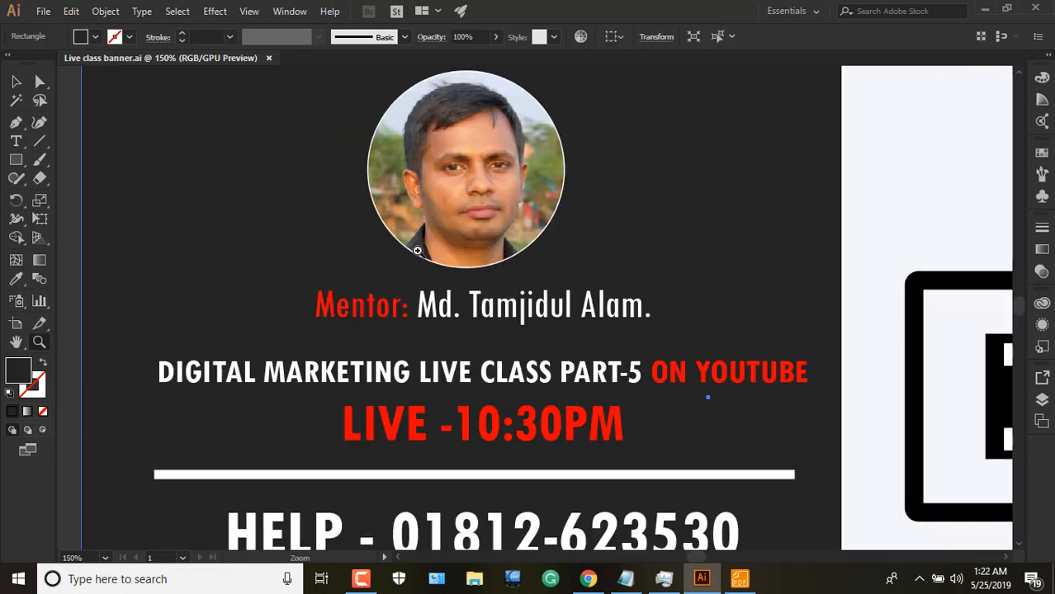
left_click(551, 308)
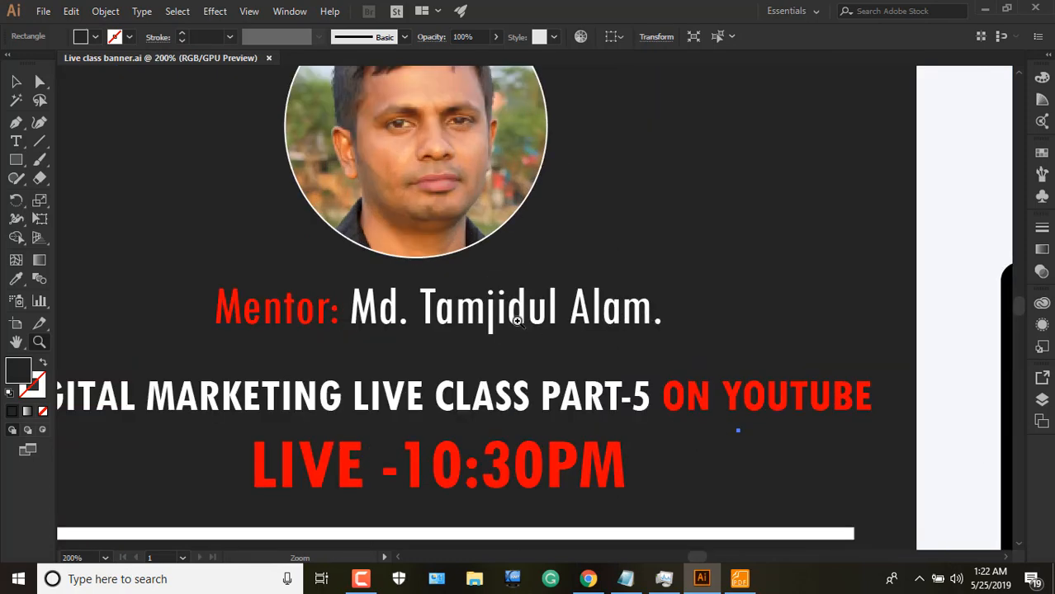
left_click(531, 318)
left_click(536, 299)
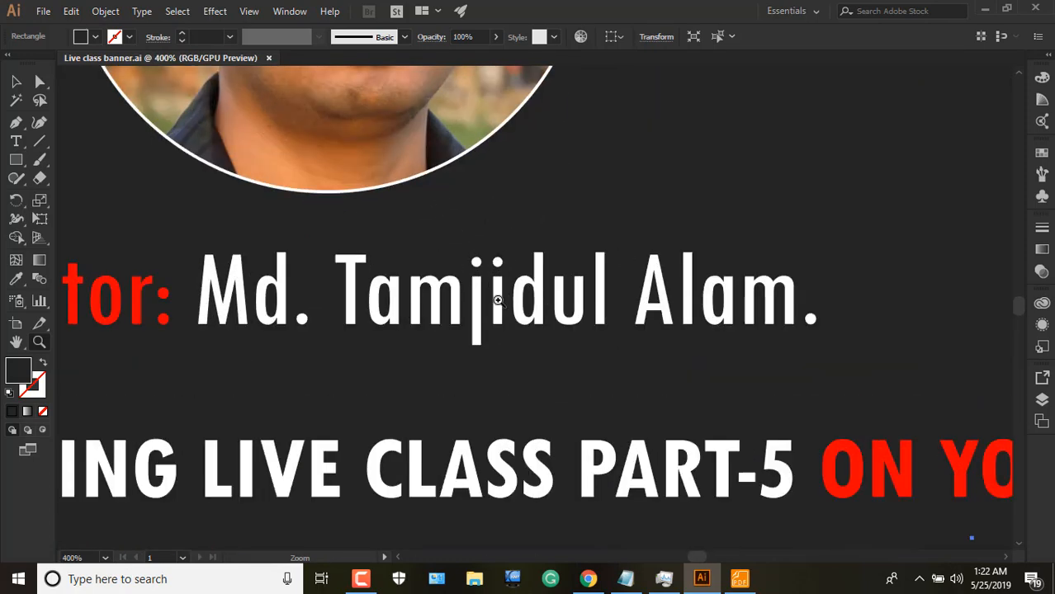
left_click(498, 300)
left_click(457, 304)
left_click(564, 307)
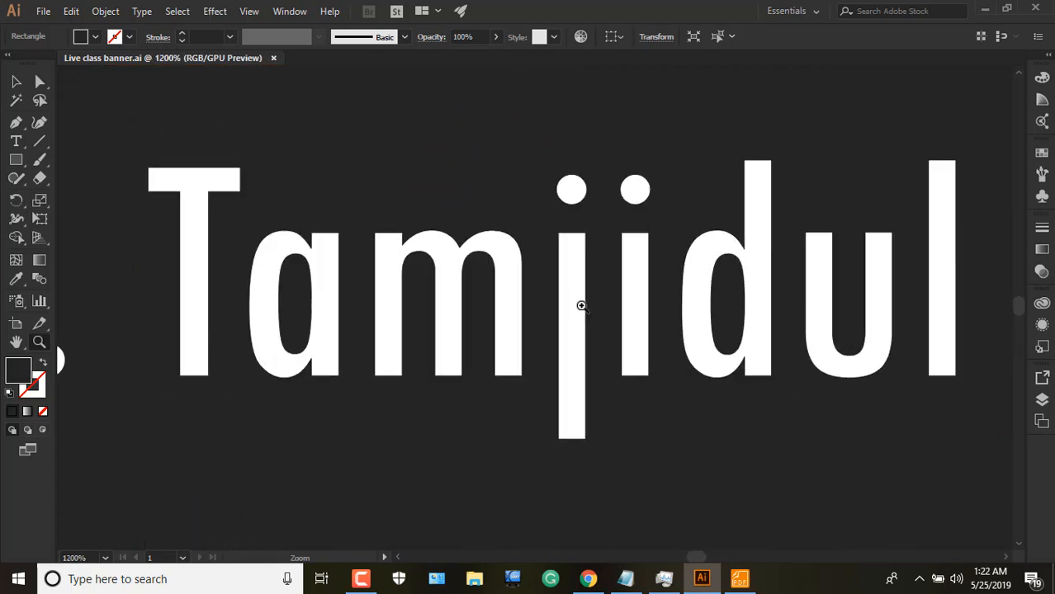
left_click(488, 321)
left_click(409, 315)
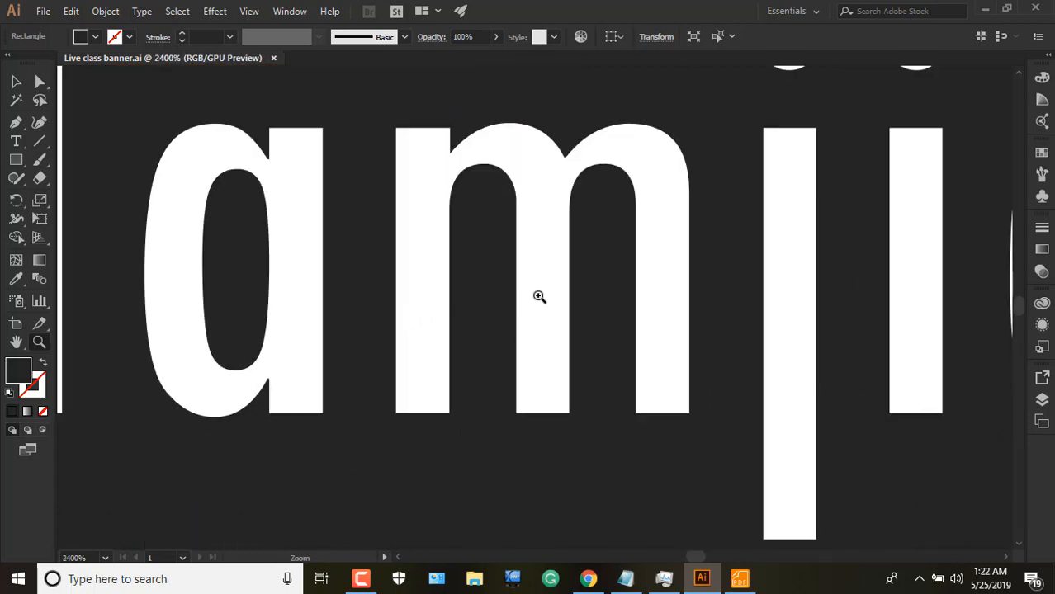
left_click(554, 294)
left_click(518, 310)
left_click(503, 317)
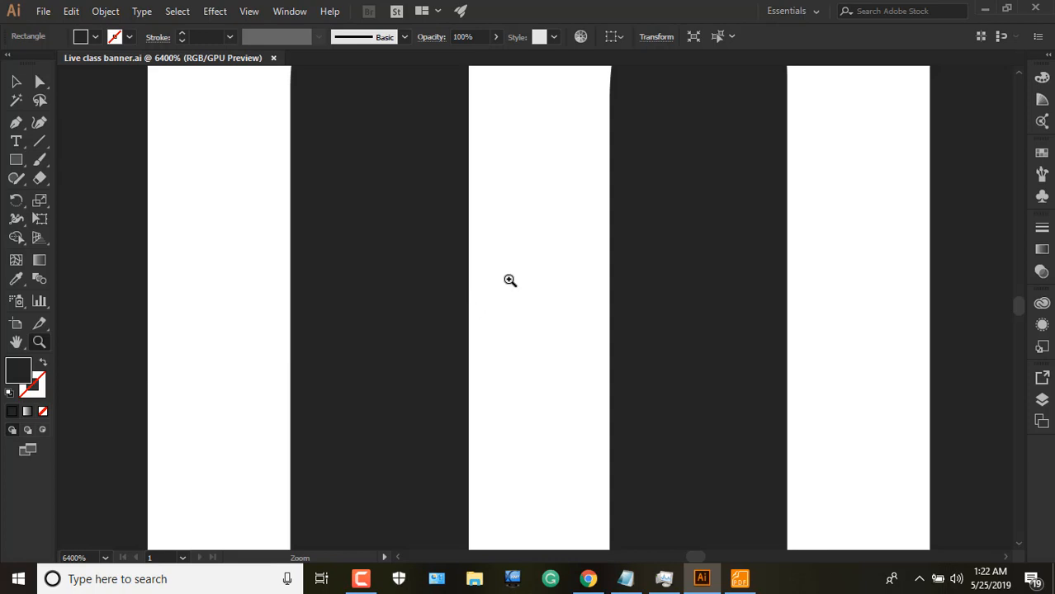
left_click(538, 289)
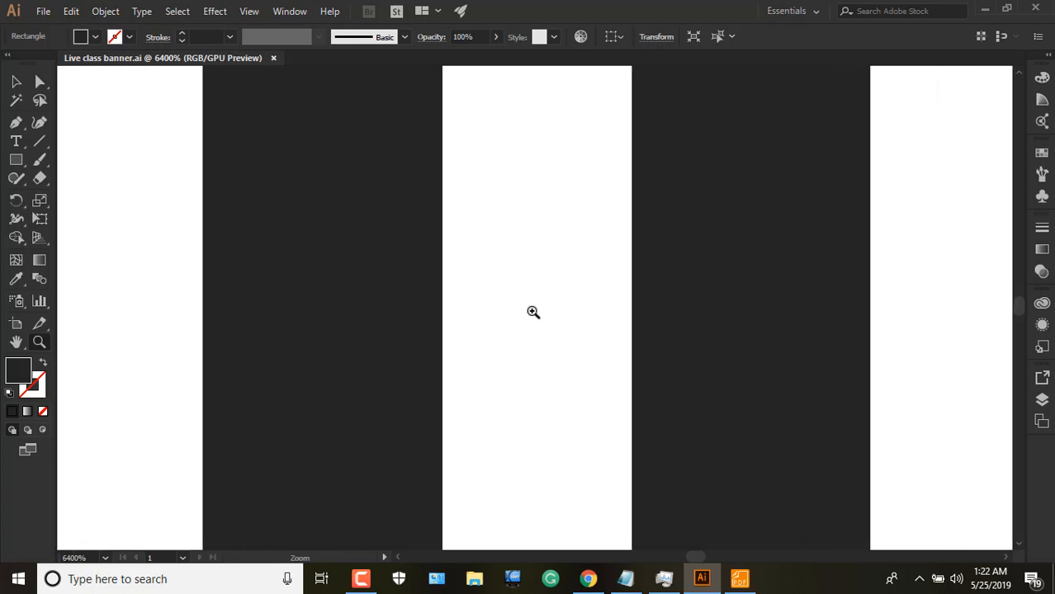
left_click(545, 280)
left_click(536, 342)
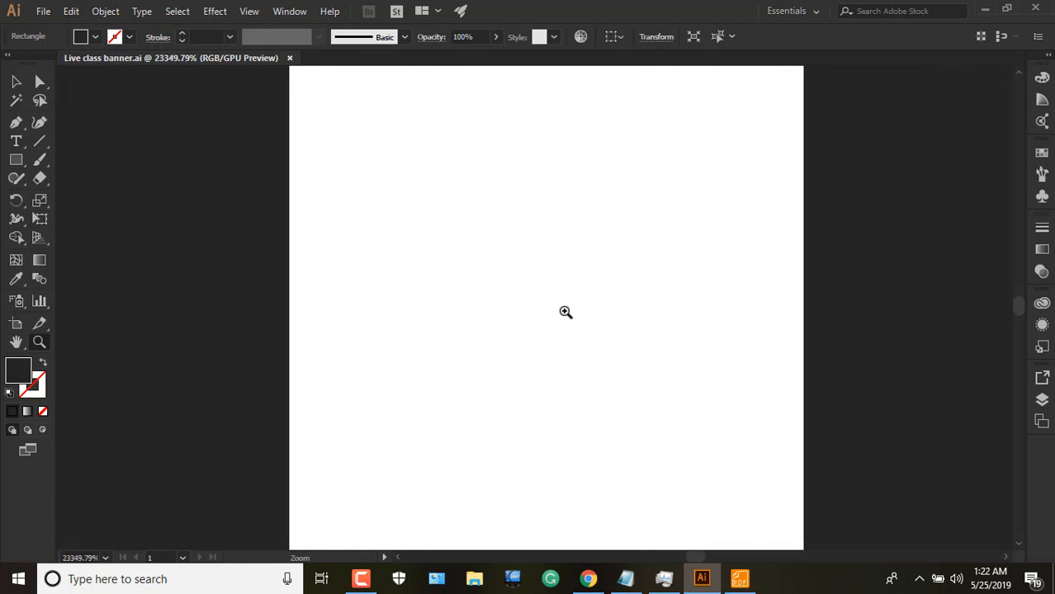
Zoom out smoothly from the letter stroke with the Zoom tool until the mentor photo and all banner text are in view.
left_click_drag(669, 193, 388, 592)
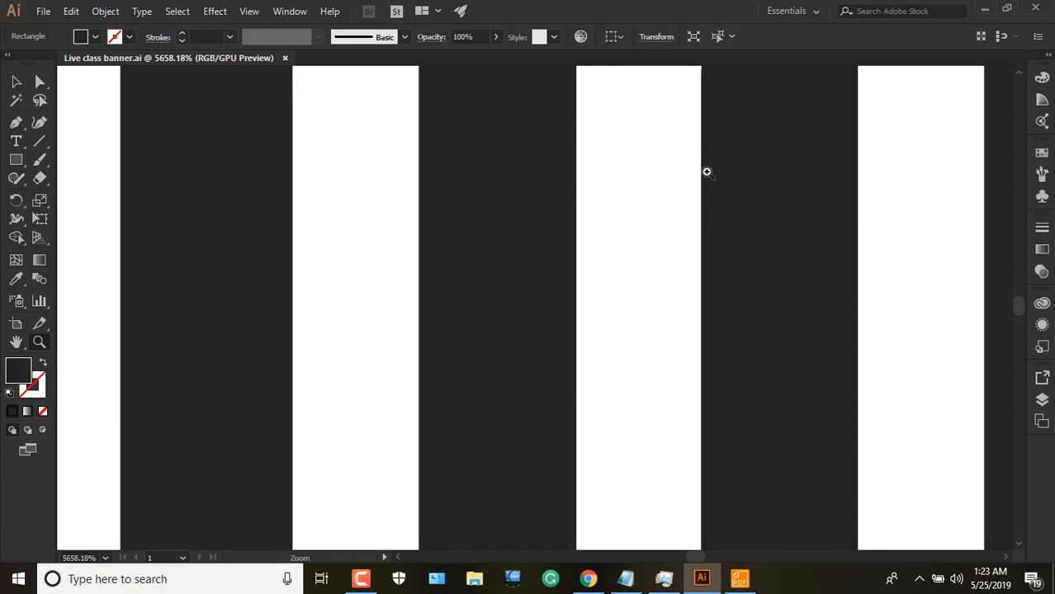
left_click_drag(707, 172, 487, 507)
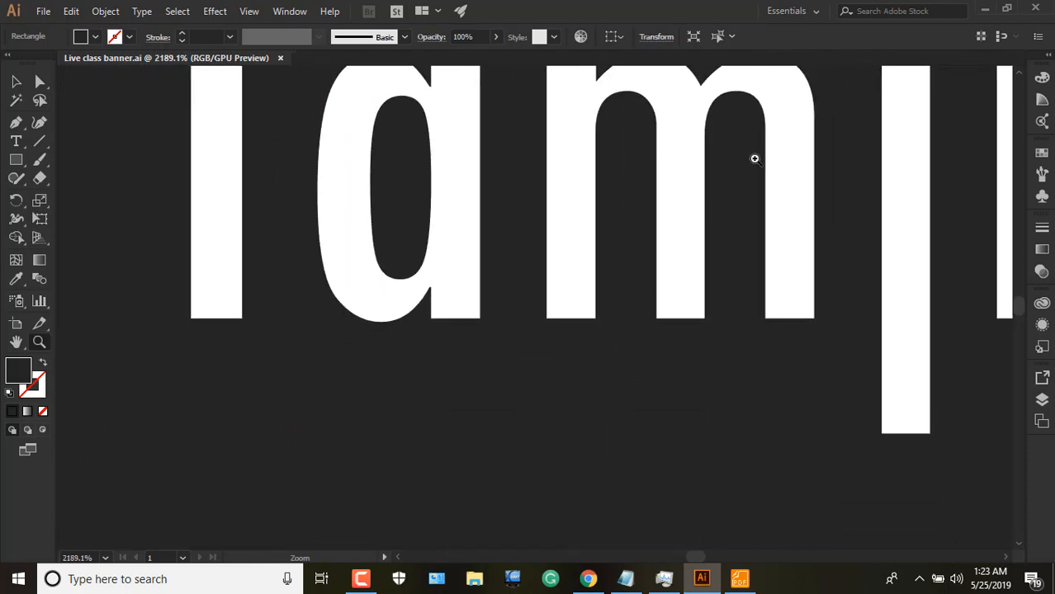
left_click_drag(753, 158, 624, 335)
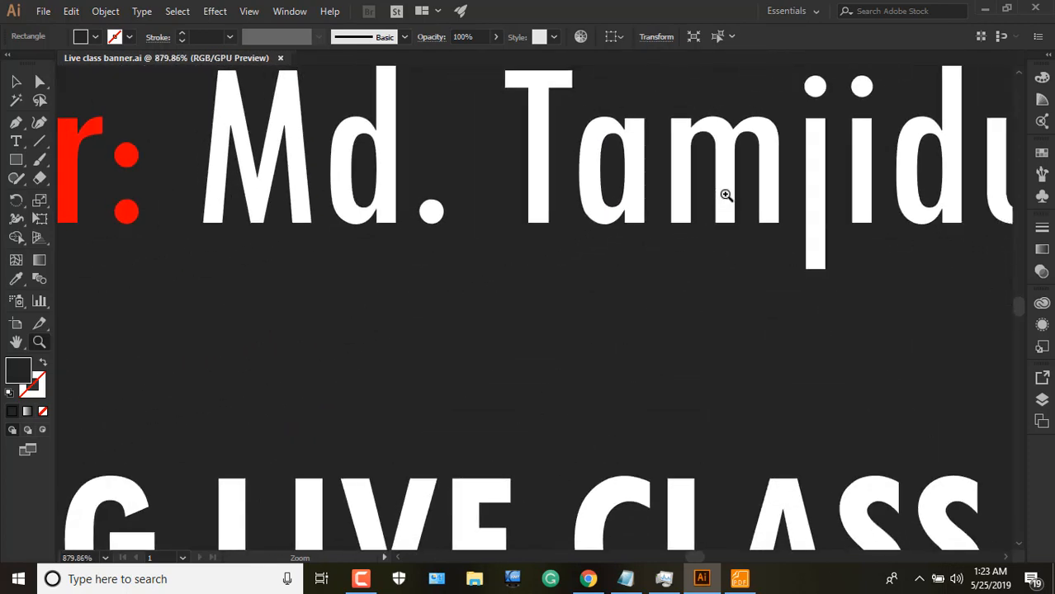
left_click_drag(693, 191, 591, 428)
left_click_drag(711, 295, 675, 257)
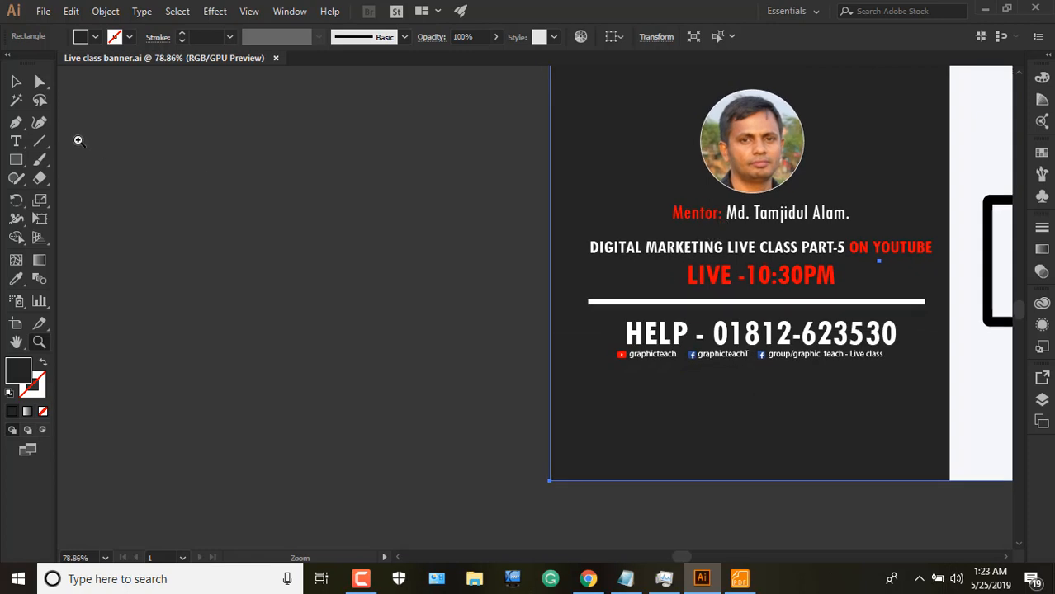
Try to shift the dark background rectangle slightly sideways with the Selection tool and undo the move.
left_click(15, 81)
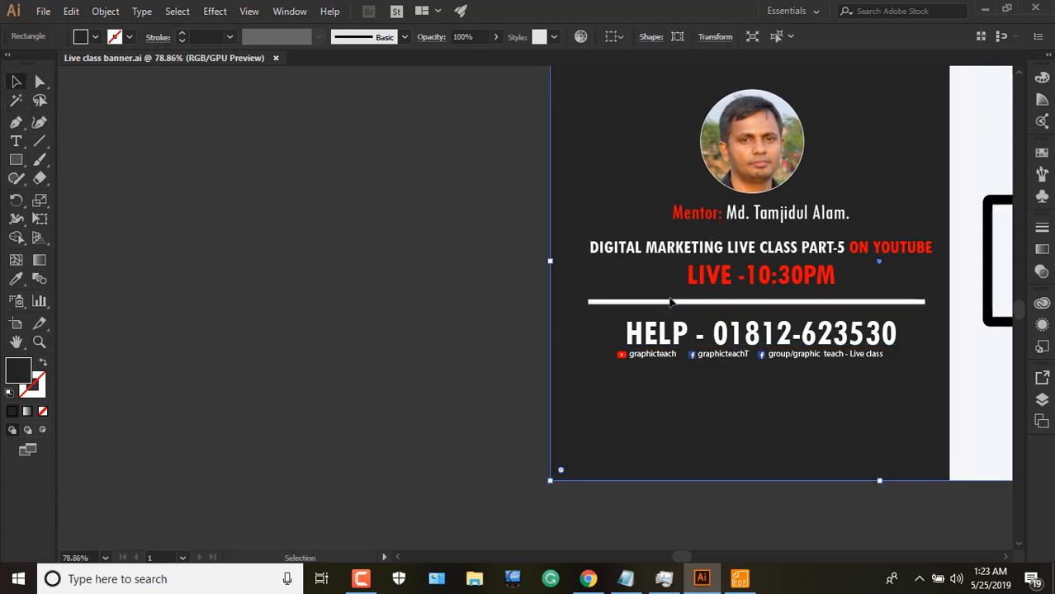
left_click_drag(708, 303, 629, 311)
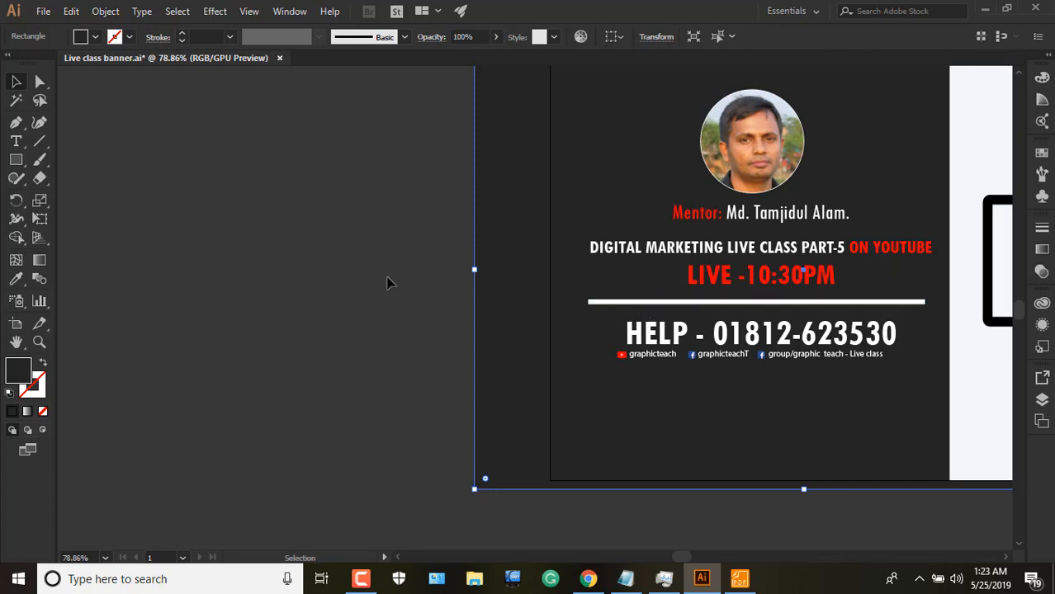
key("ctrl+z")
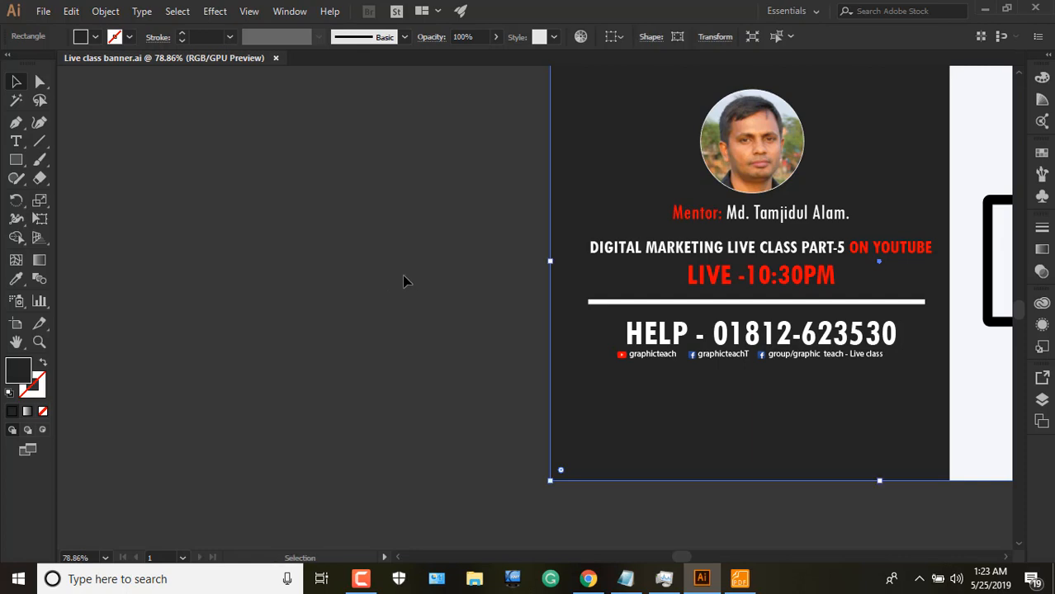
Pan the canvas to bring the whole banner into view and zoom in to 100% near its edge.
left_click_drag(452, 260, 169, 295)
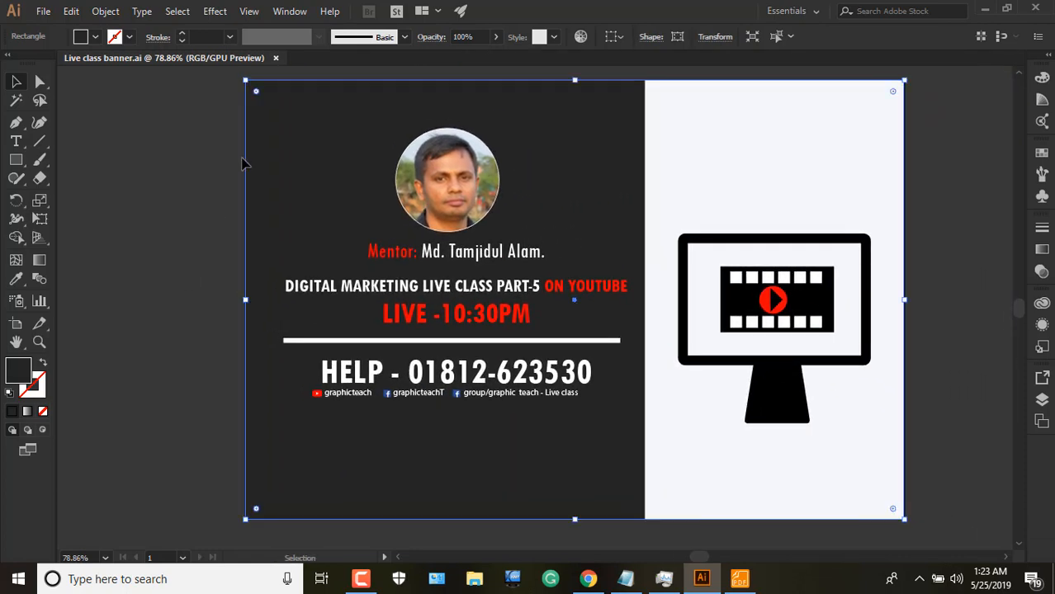
scroll(250, 178, "up", 1)
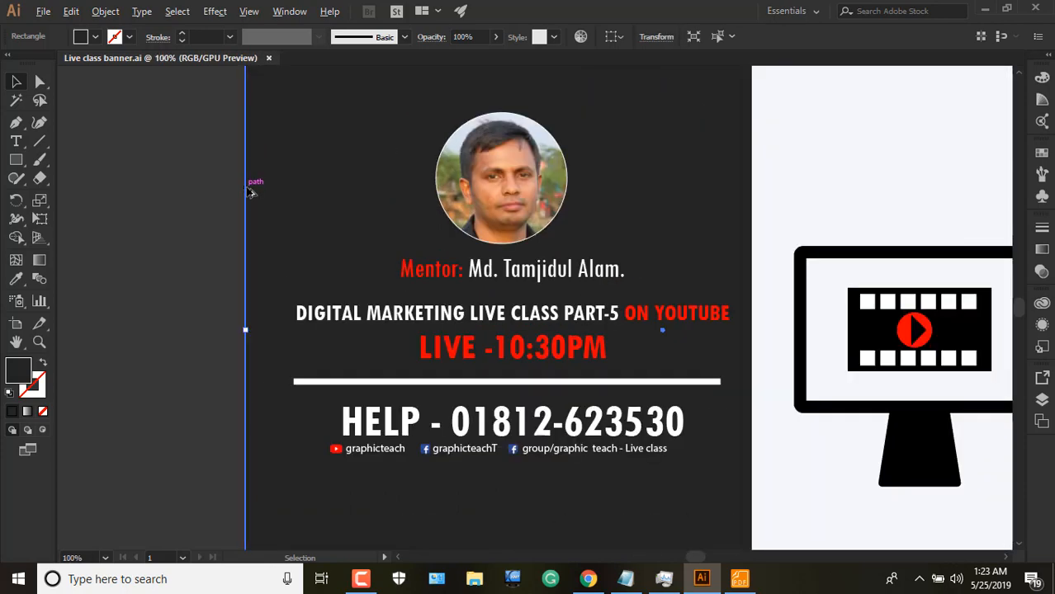
Zoom out to the whole banner at 50% and magnify its dark background to 64000% twice.
scroll(248, 183, "down", 3)
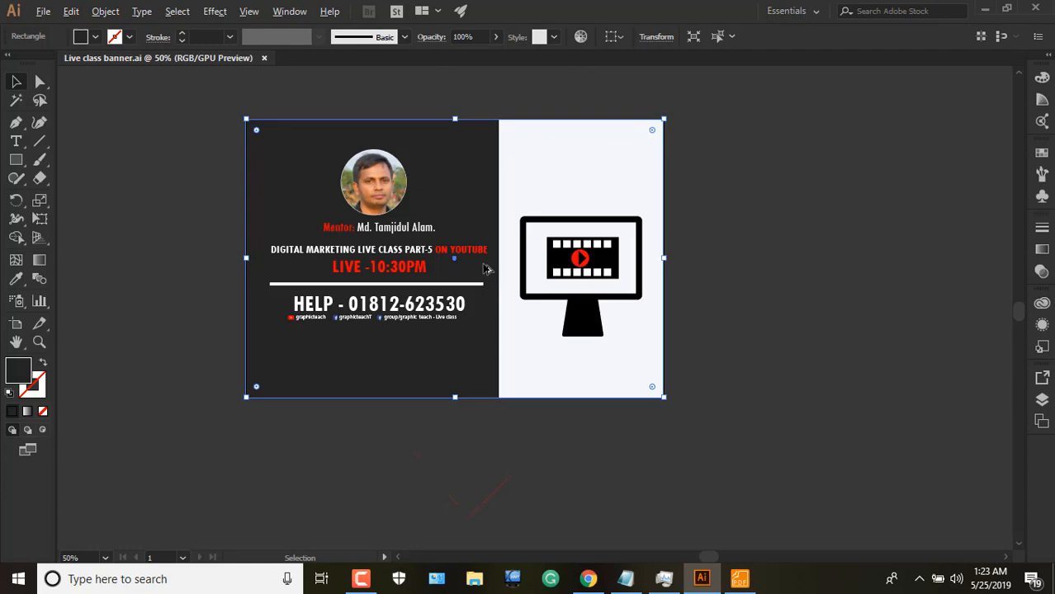
scroll(487, 269, "up", 1)
scroll(487, 269, "up", 5)
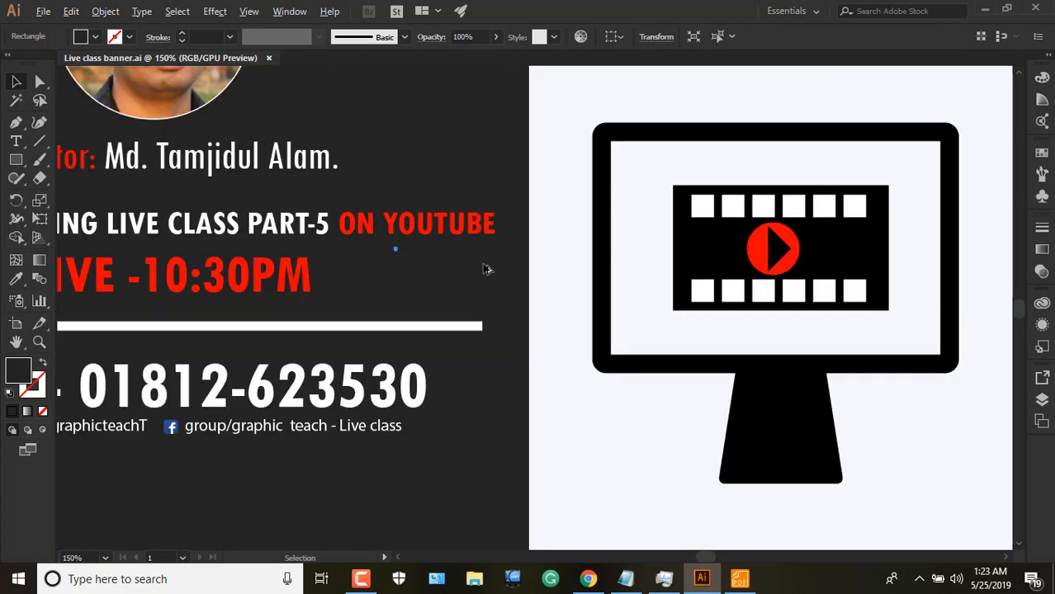
scroll(487, 270, "up", 2)
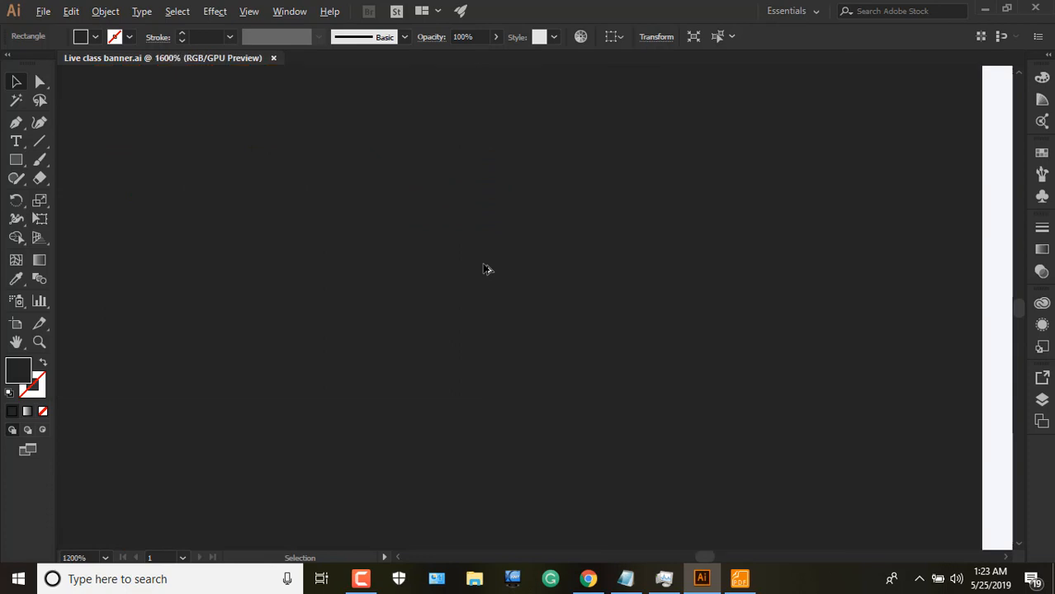
scroll(487, 269, "up", 4)
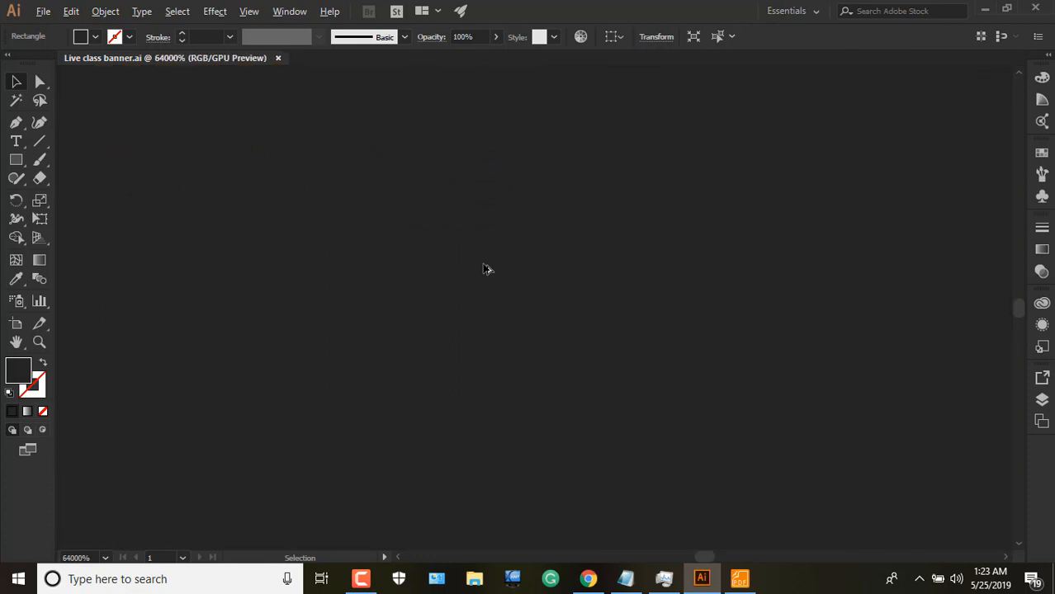
scroll(487, 269, "down", 10)
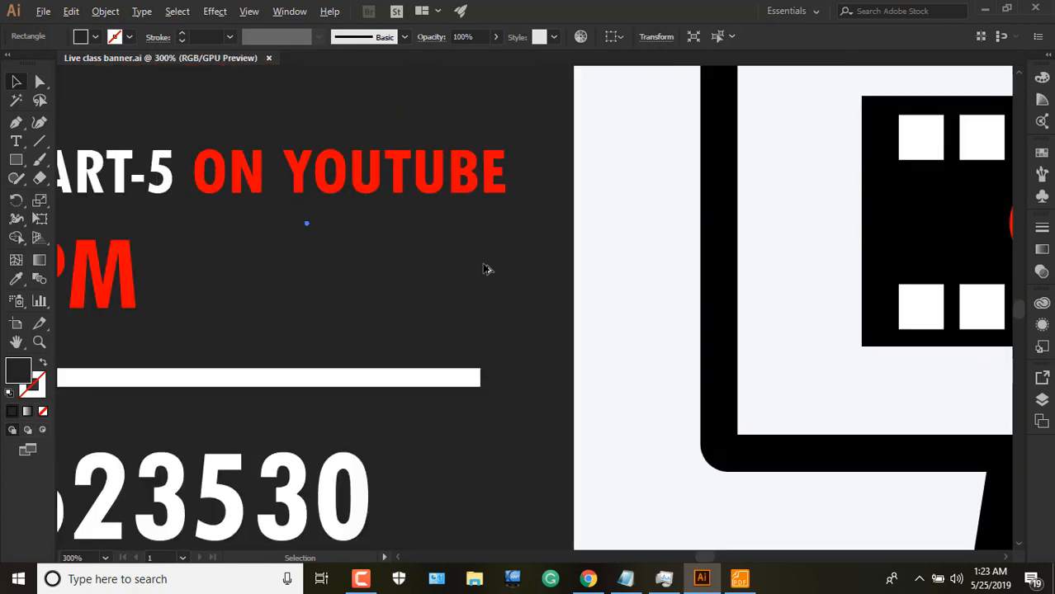
scroll(487, 269, "up", 6)
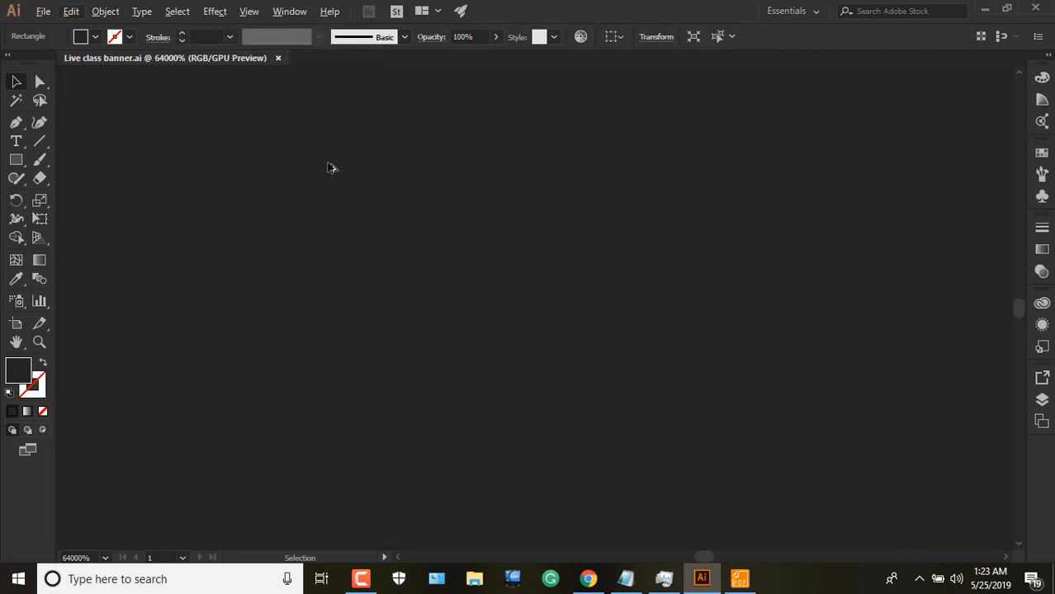
Zoom out until the banner is small at 16.67% and zoom back in to 66.67%.
scroll(606, 272, "down", 15)
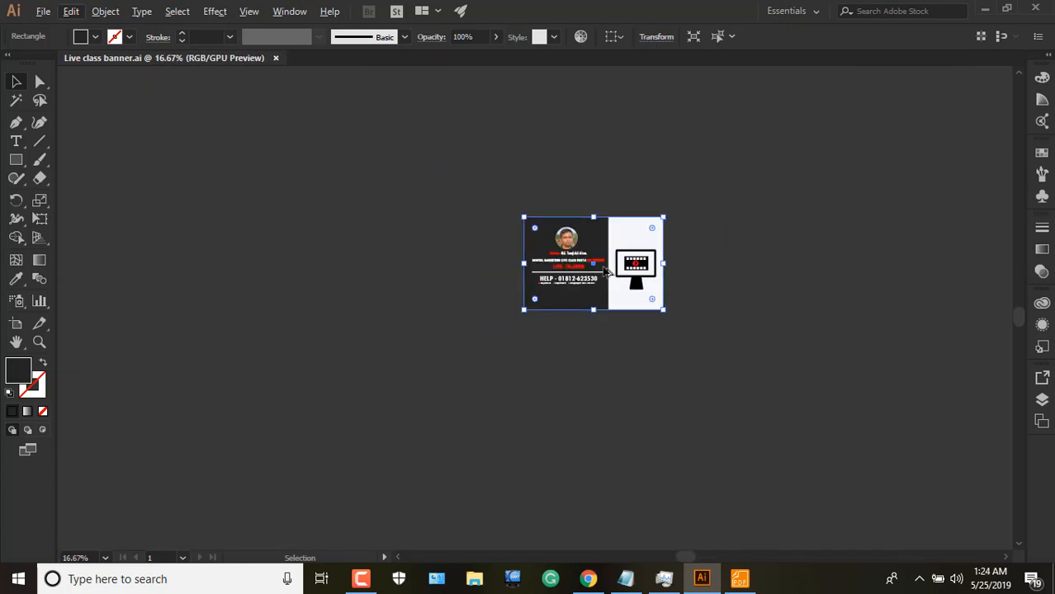
scroll(605, 271, "up", 3)
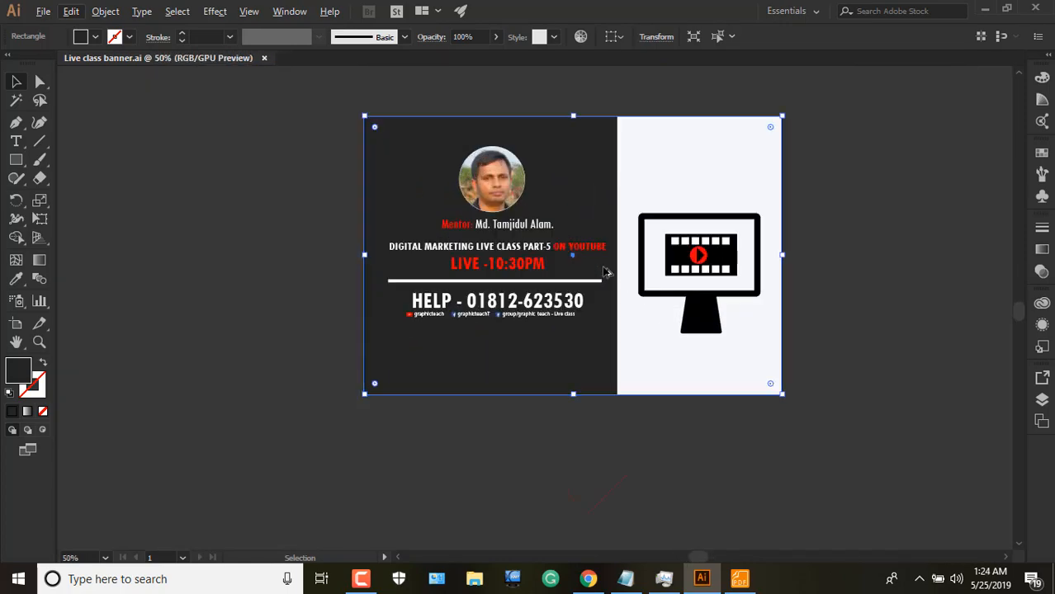
scroll(605, 272, "down", 1)
scroll(605, 271, "up", 2)
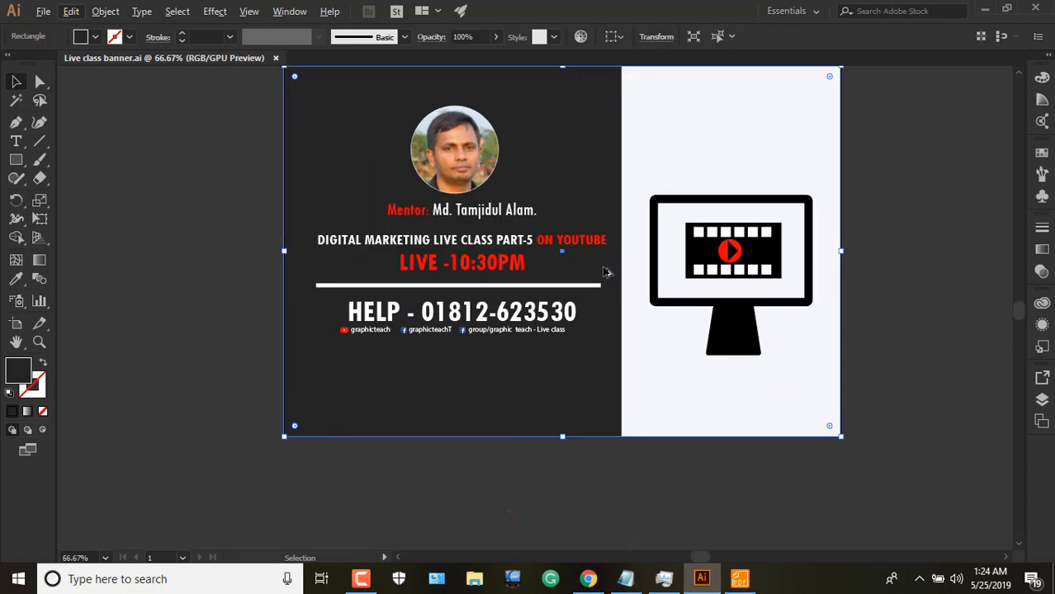
Magnify the mentor's name in increments with the Zoom tool until its first letters fill the view at 6400%.
left_click(209, 319)
left_click(39, 342)
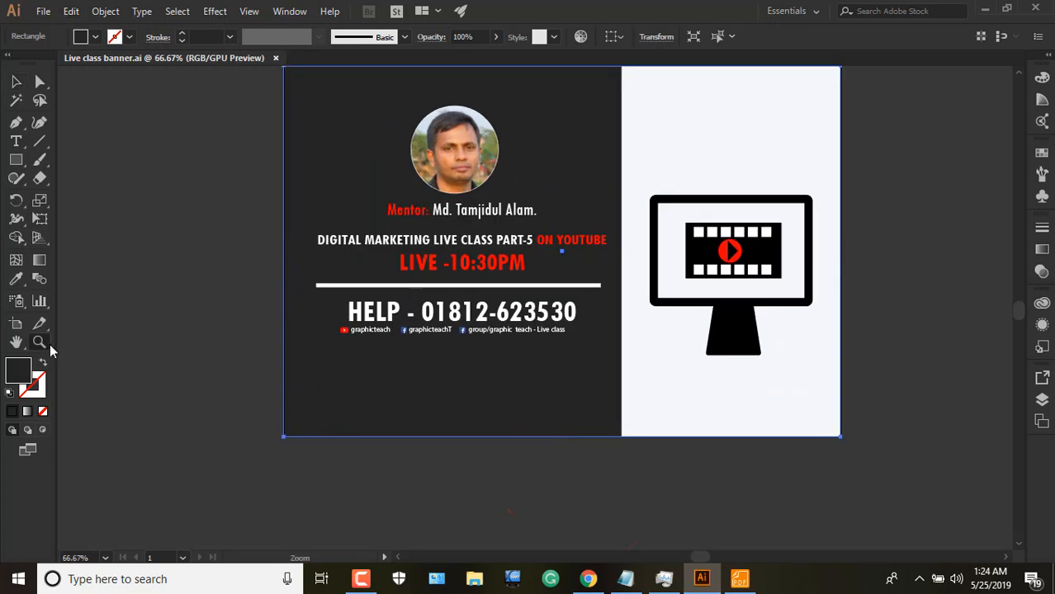
left_click(599, 273, "ctrl")
left_click(622, 207)
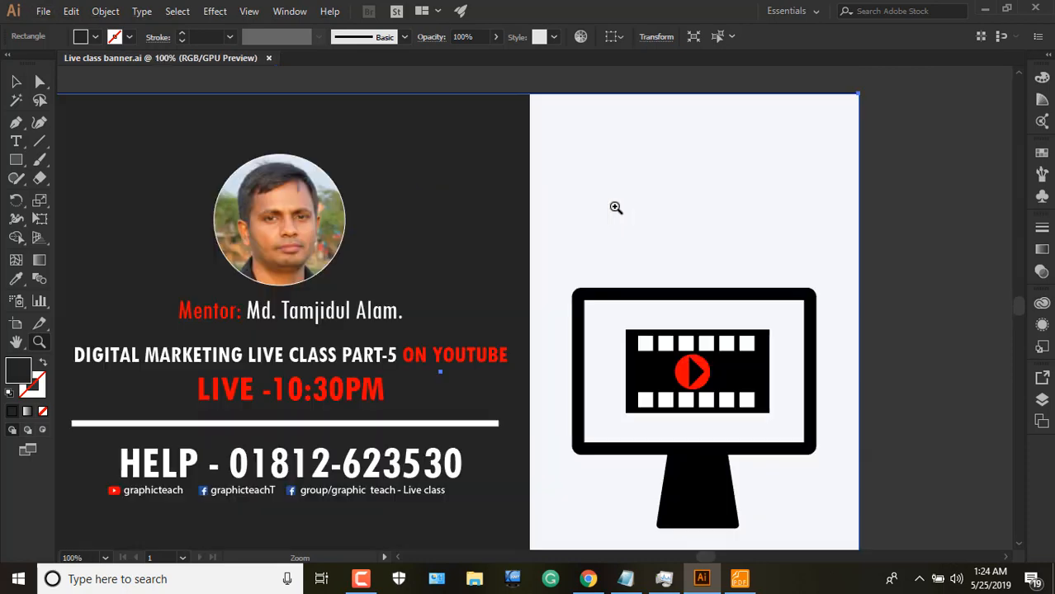
left_click(428, 358)
left_click(363, 366)
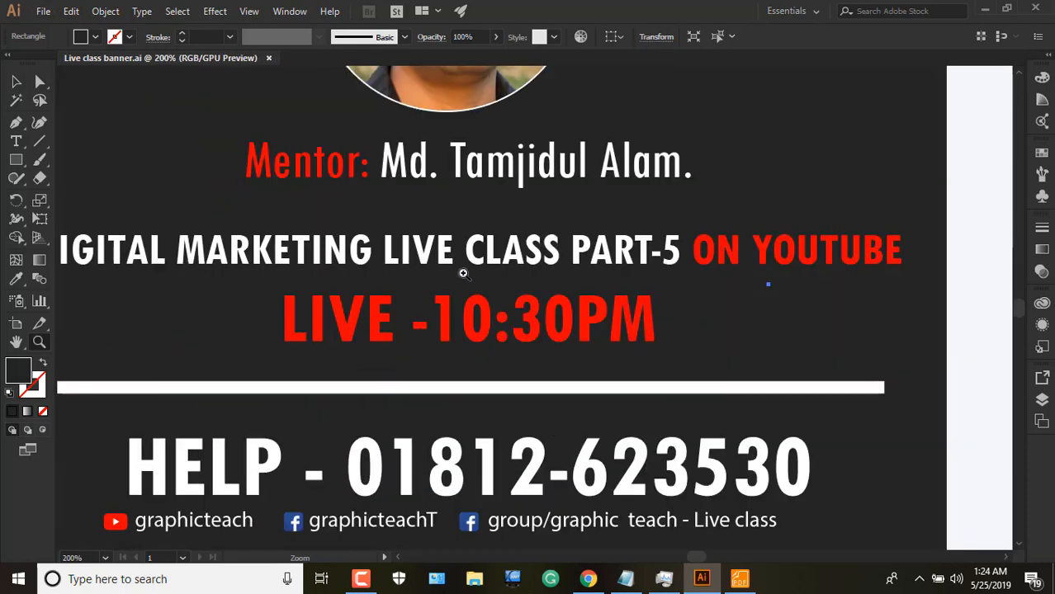
left_click(506, 261)
left_click(468, 154)
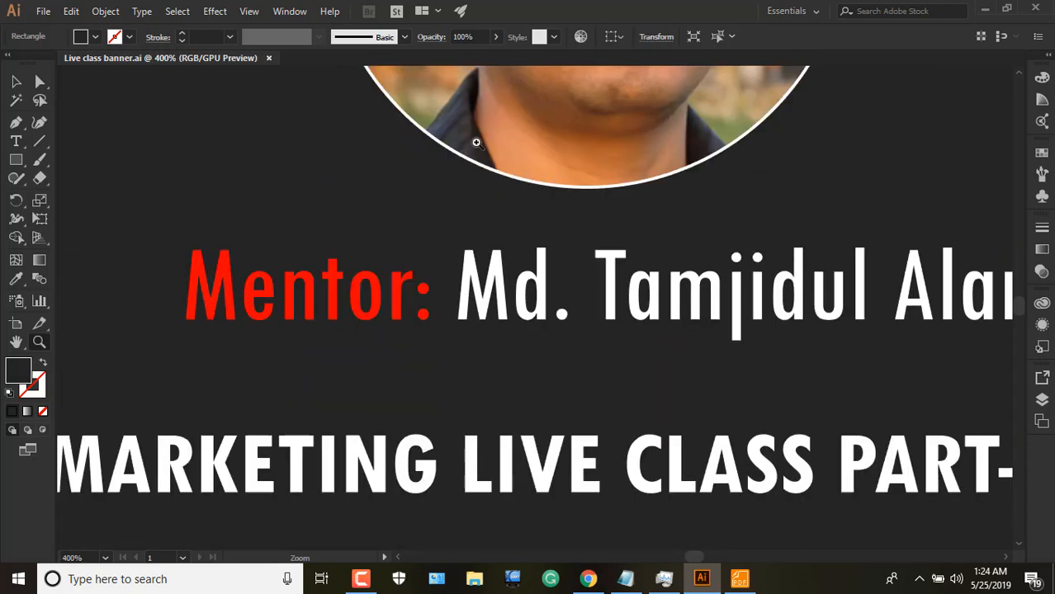
left_click(498, 275)
left_click(556, 324)
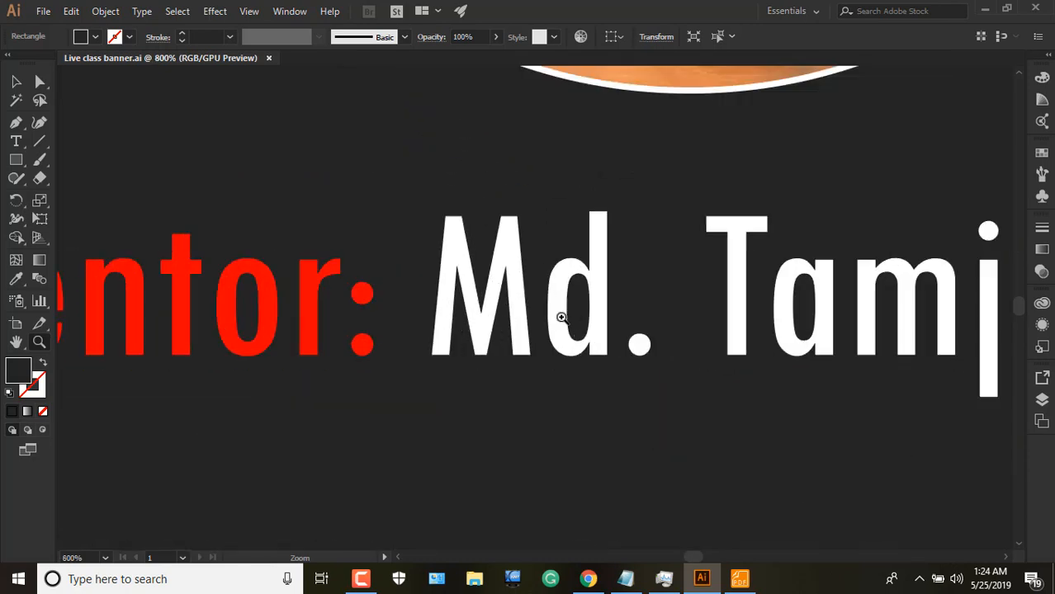
left_click(538, 305)
left_click(535, 308)
left_click(518, 306)
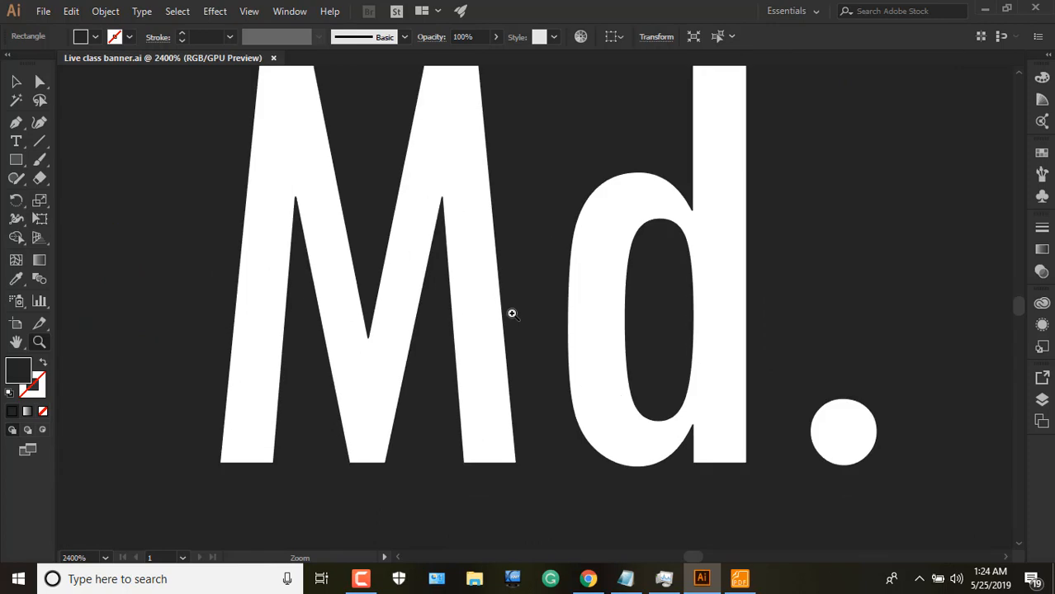
left_click(511, 311)
left_click(515, 311)
left_click(519, 307)
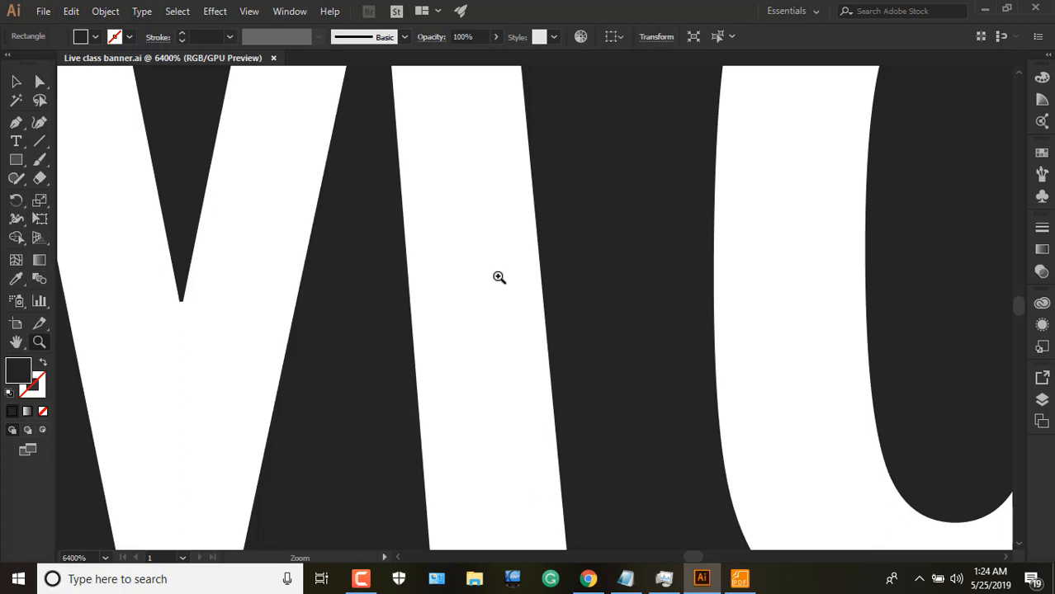
Zoom out in increments with the Zoom tool from the name's first letters to 150%, showing the photo and banner text.
left_click(498, 277, "alt")
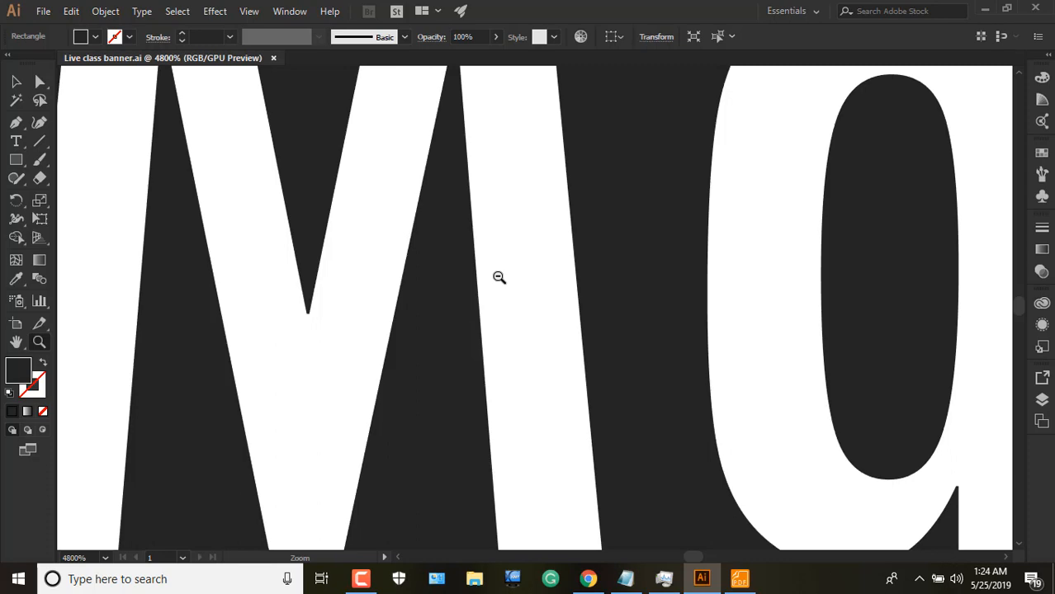
left_click(549, 281, "alt")
left_click(562, 284, "alt")
left_click(569, 289, "alt")
left_click(569, 292, "alt")
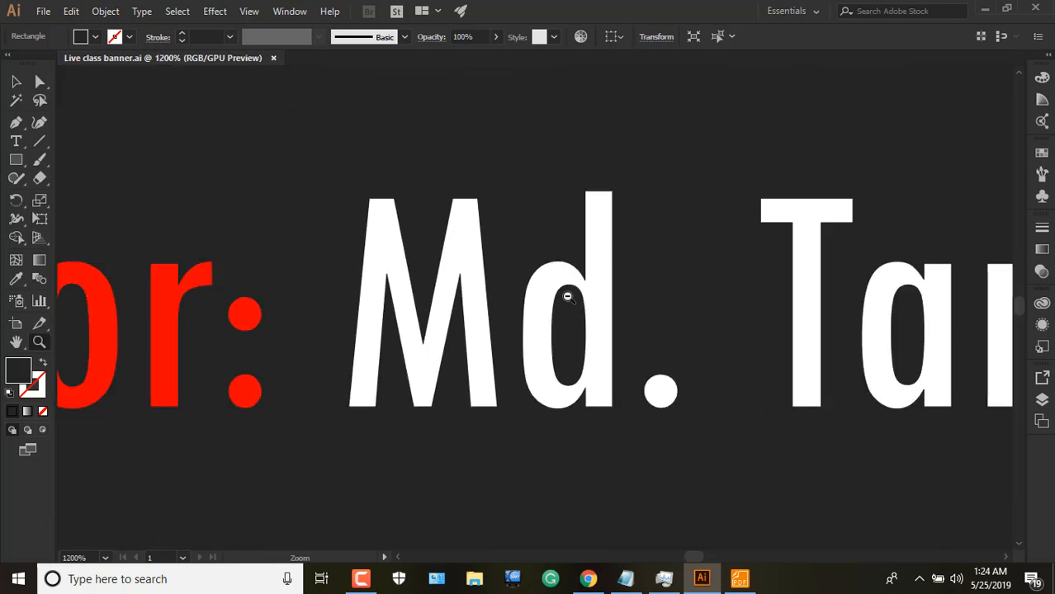
left_click(567, 296, "alt")
left_click(532, 307, "alt")
left_click(515, 314, "alt")
left_click(564, 323, "alt")
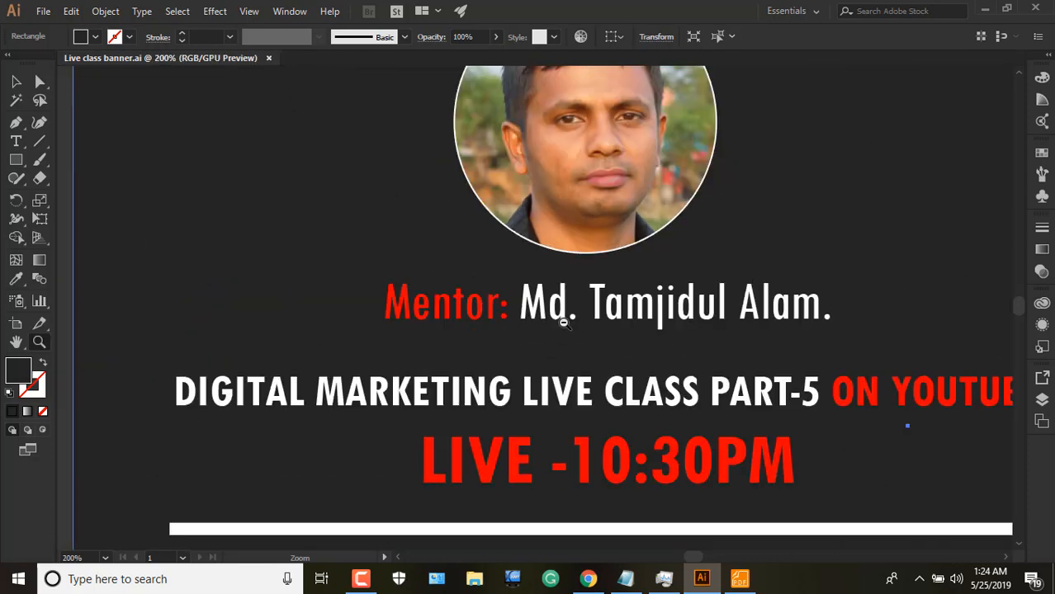
left_click(565, 324, "alt")
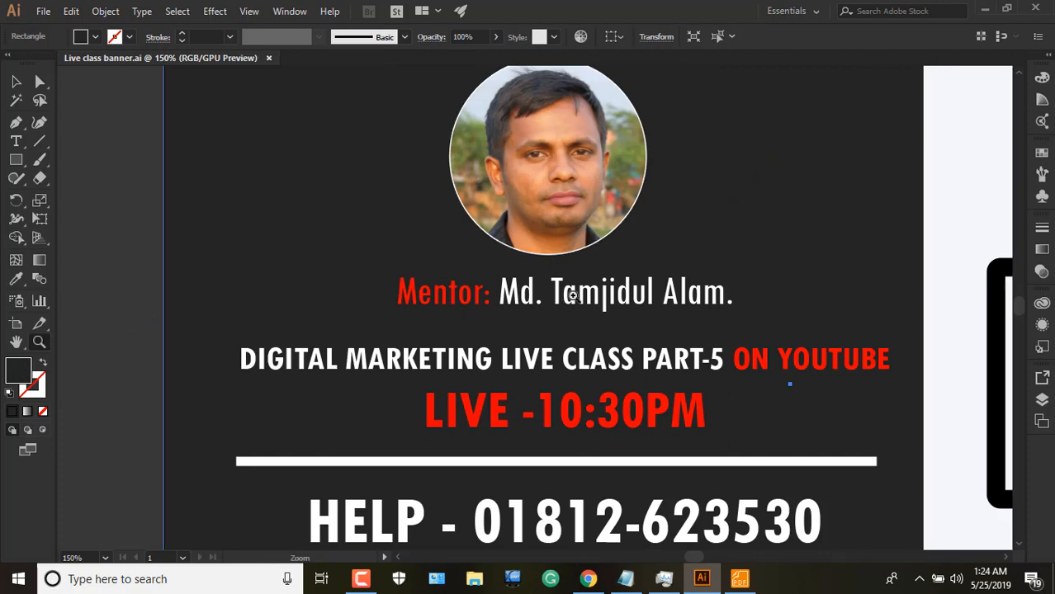
Zoom in on the middle letters of the mentor's name with the Zoom tool up to 4800%.
left_click(572, 295)
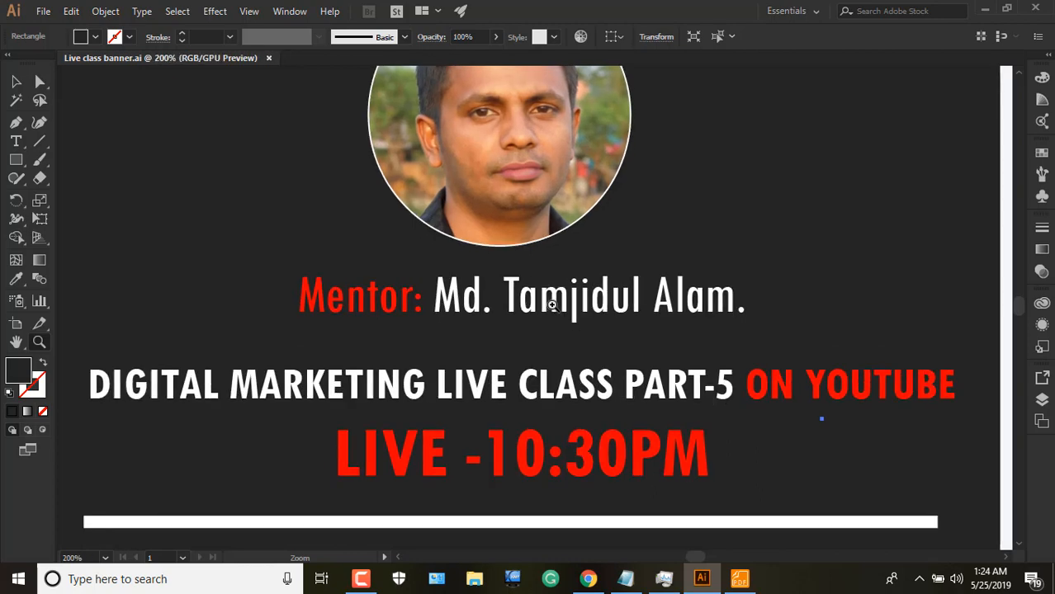
left_click(552, 305)
left_click(553, 304)
left_click(541, 307)
left_click(526, 307)
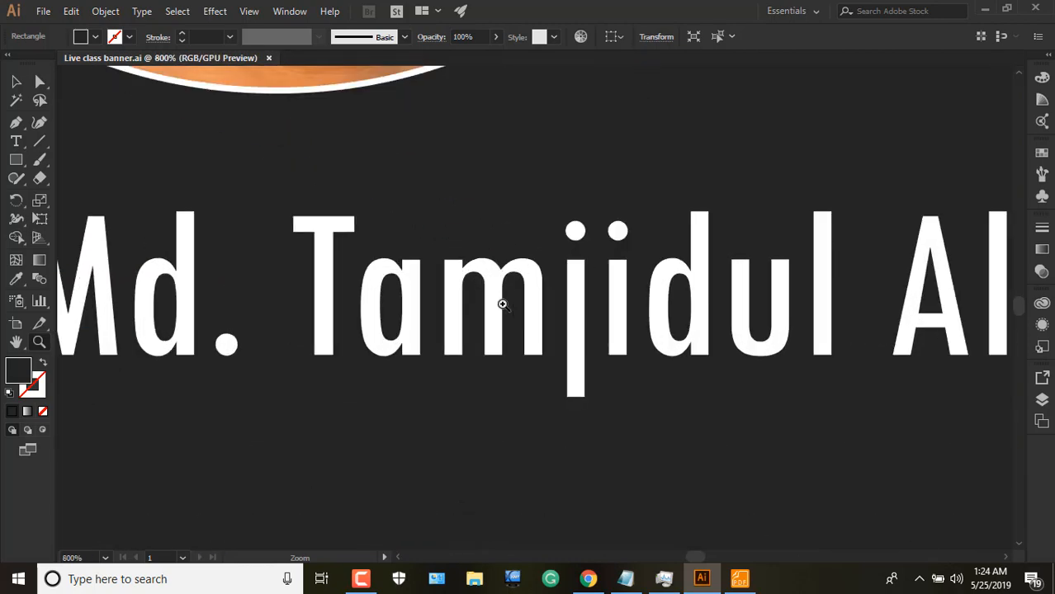
left_click(502, 305)
left_click(497, 293)
left_click(494, 293)
left_click(495, 292)
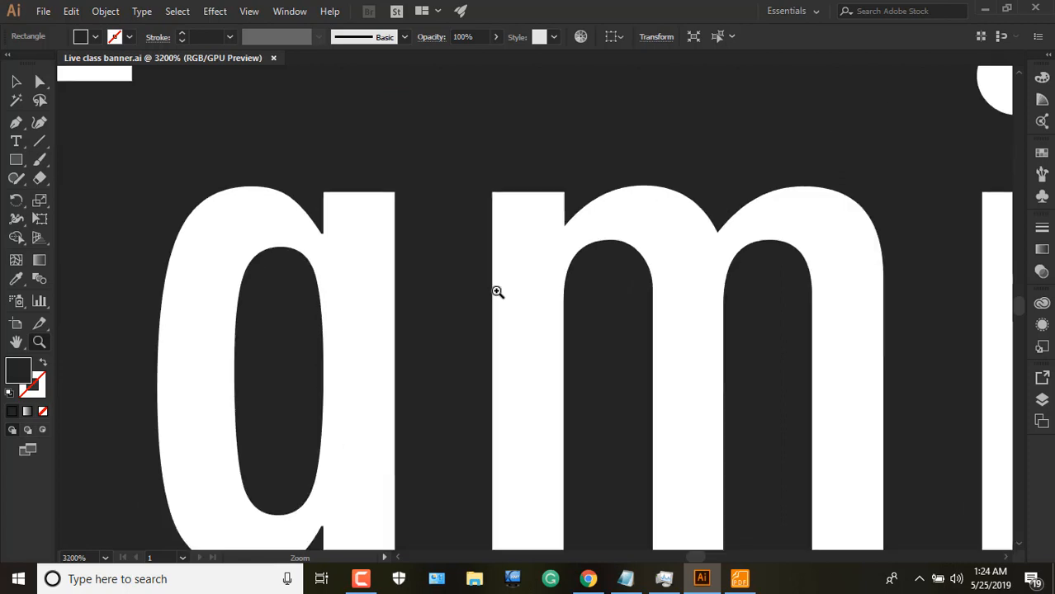
left_click(506, 289)
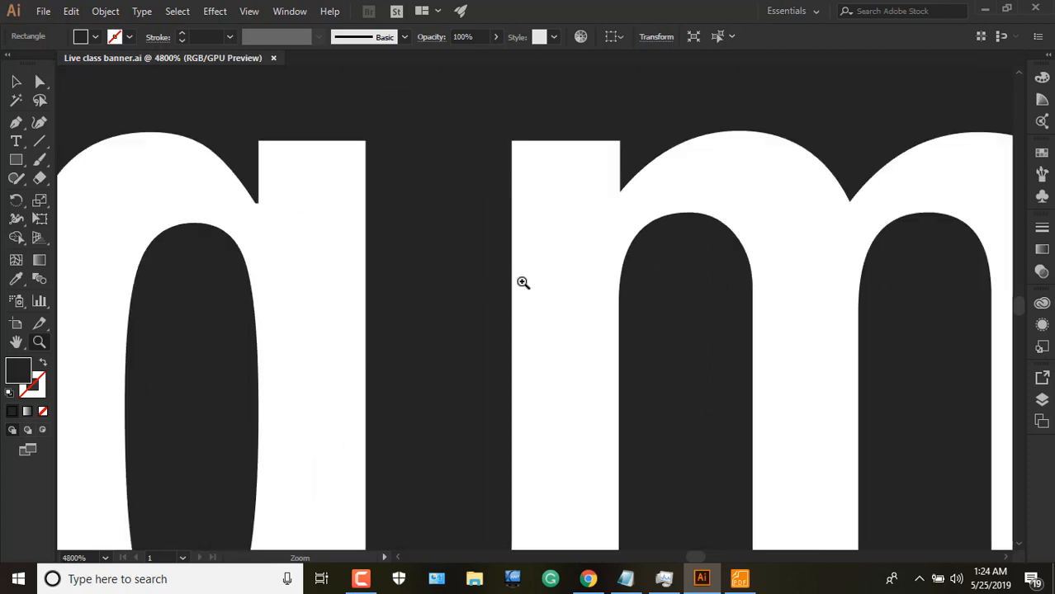
Zoom out from the name's middle letters with the Zoom tool until the banner is back at 100%.
left_click(550, 284, "alt")
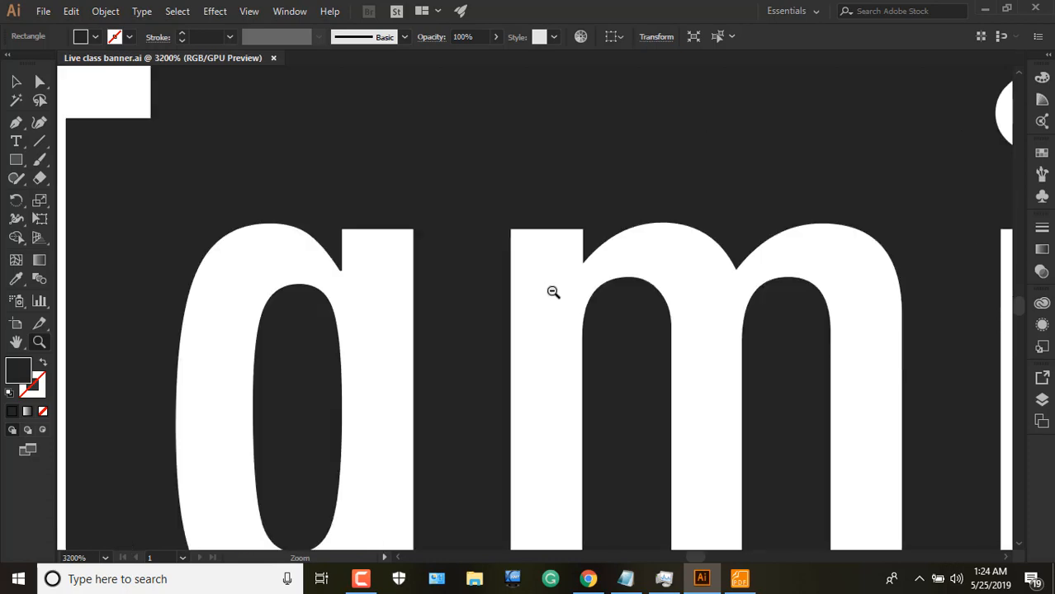
left_click(553, 293, "alt")
left_click(538, 364, "alt")
left_click(542, 344, "alt")
left_click(541, 322, "alt")
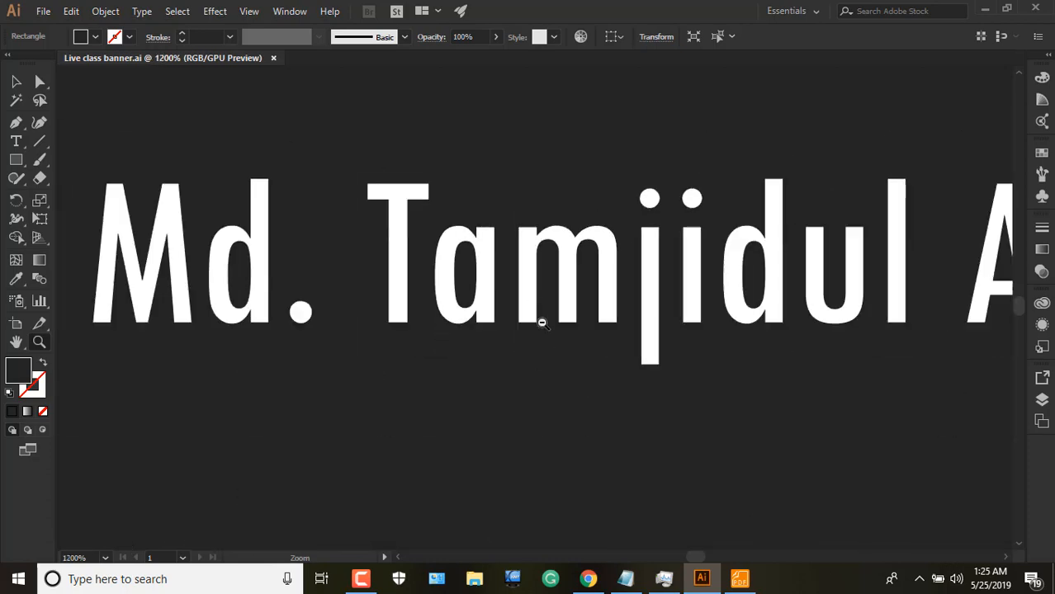
left_click(538, 299, "alt")
left_click(539, 297, "alt")
left_click(548, 297, "alt")
left_click(558, 307, "alt")
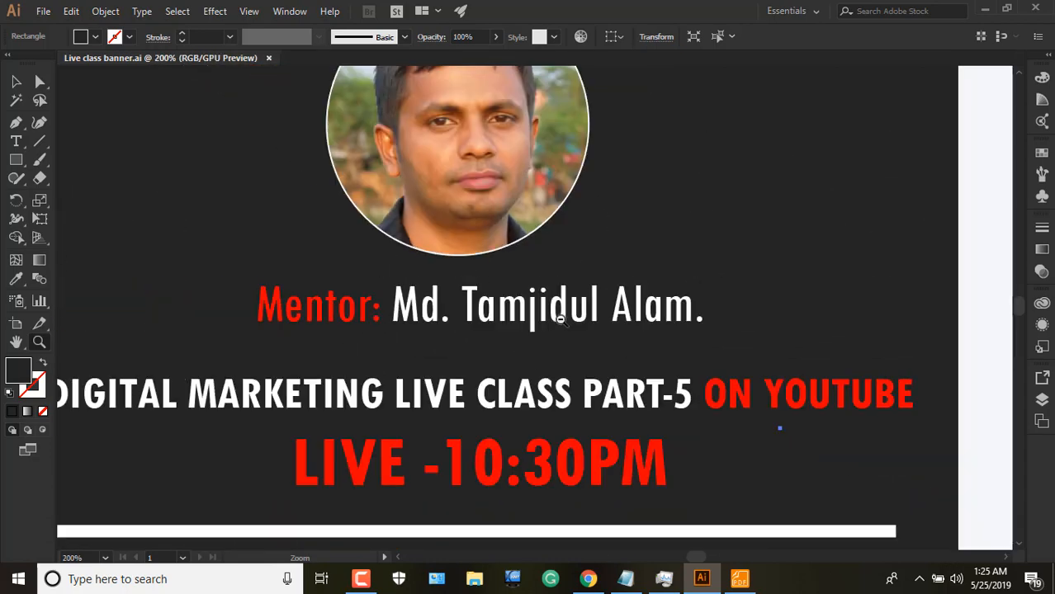
left_click(559, 323, "alt")
left_click(557, 318, "alt")
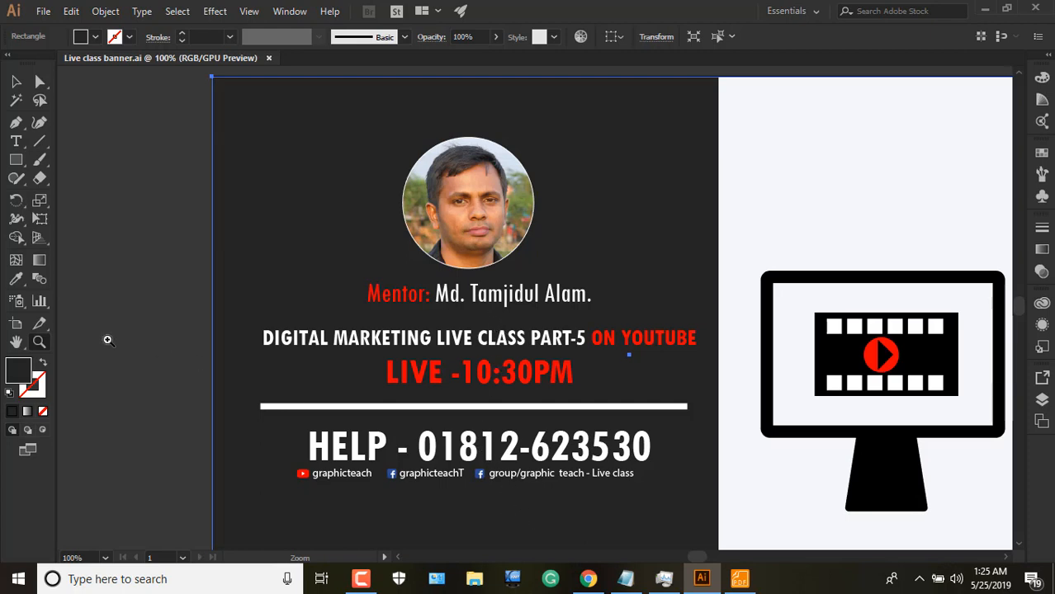
Zoom smoothly in and out around the banner with the Zoom tool, ending at 42.93%.
scroll(512, 532, "down", 1)
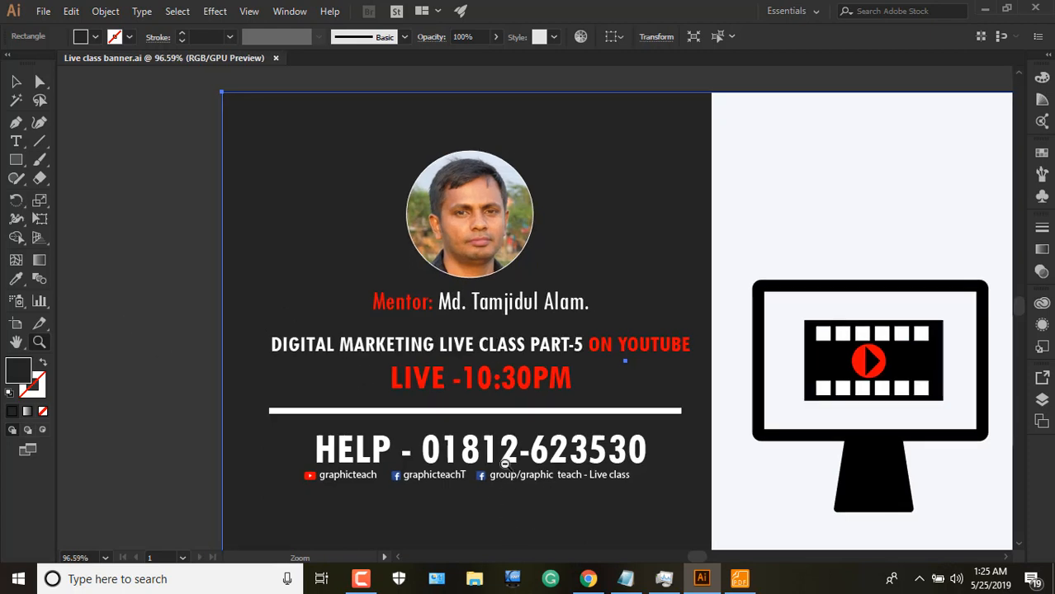
scroll(512, 378, "up", 1)
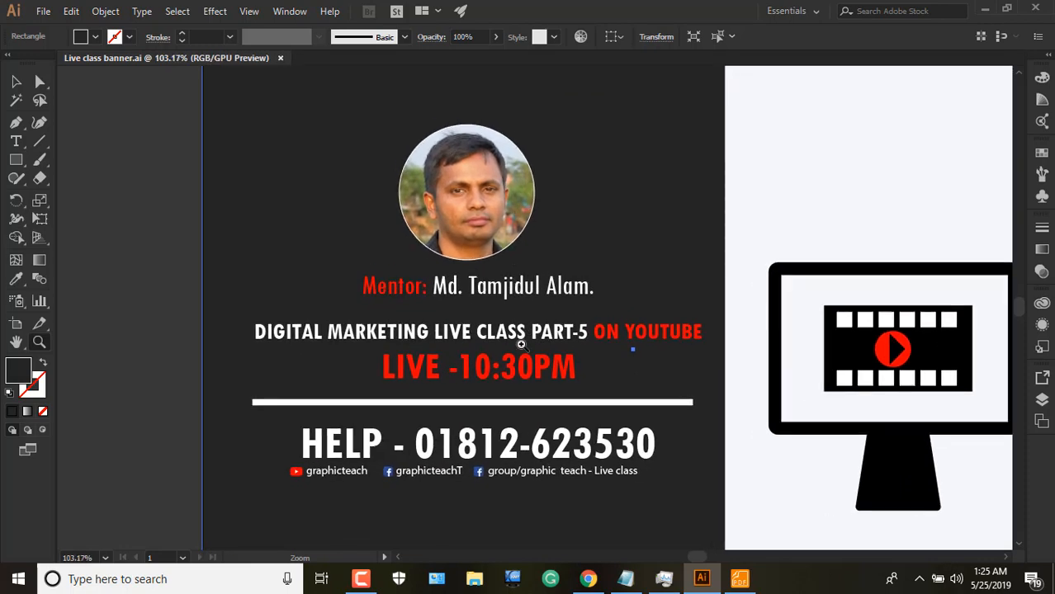
scroll(488, 524, "down", 2)
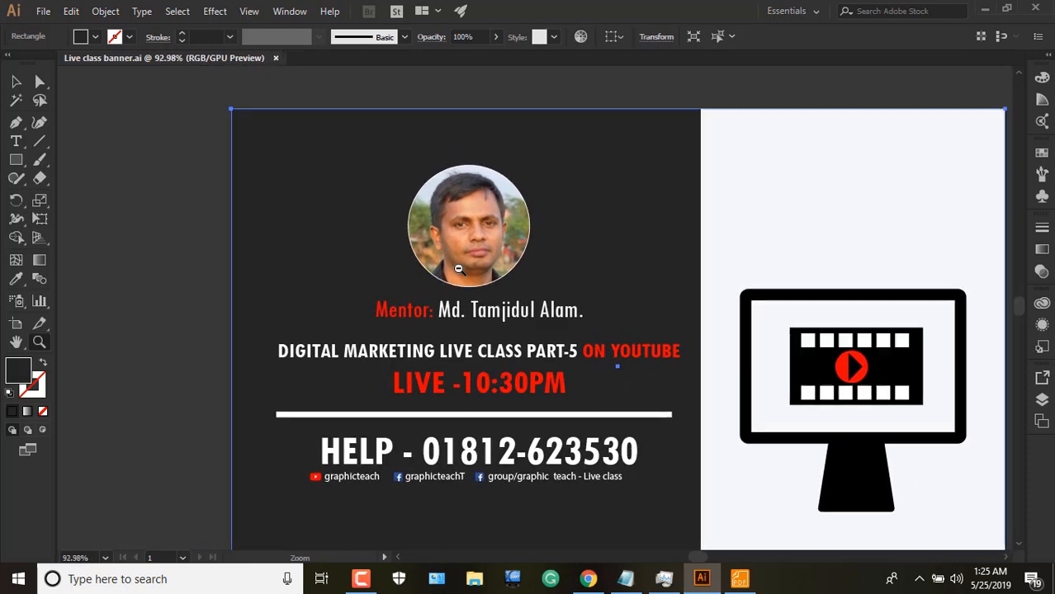
left_click_drag(466, 189, 473, 123)
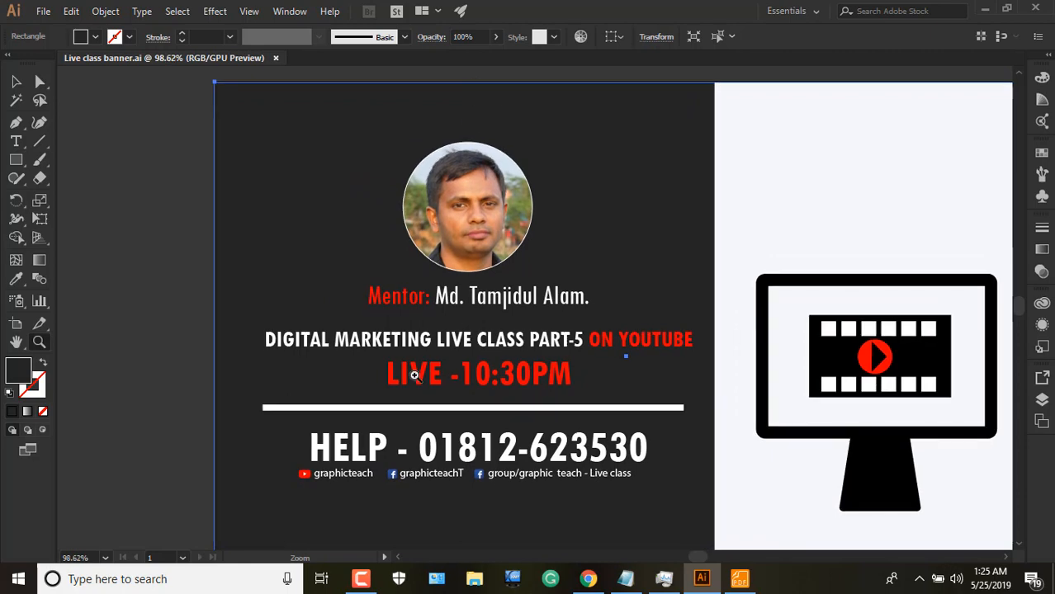
left_click_drag(518, 498, 463, 281)
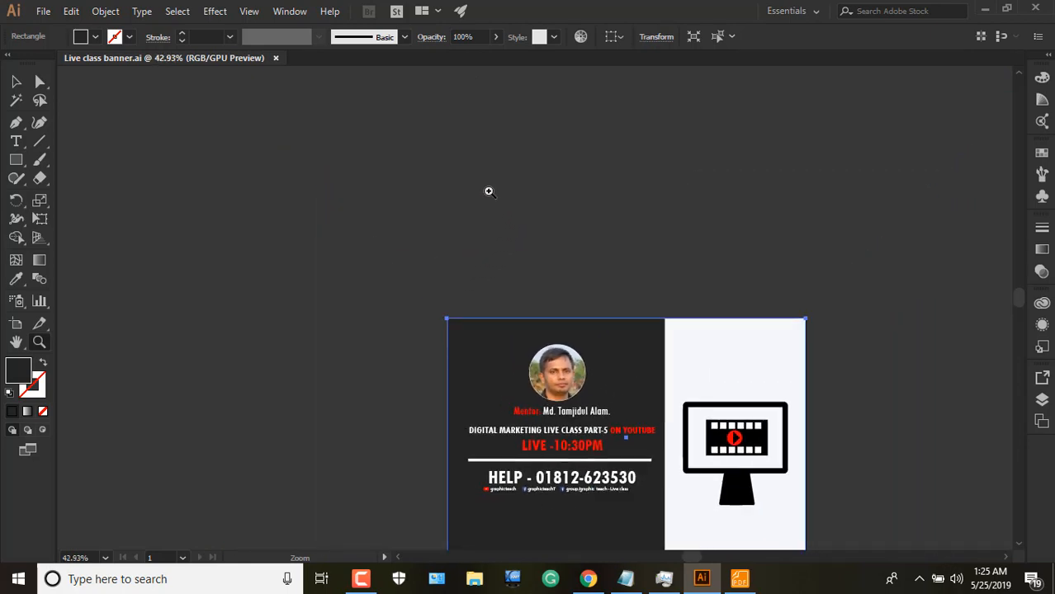
Reset the Essentials workspace to its default layout.
left_click(800, 12)
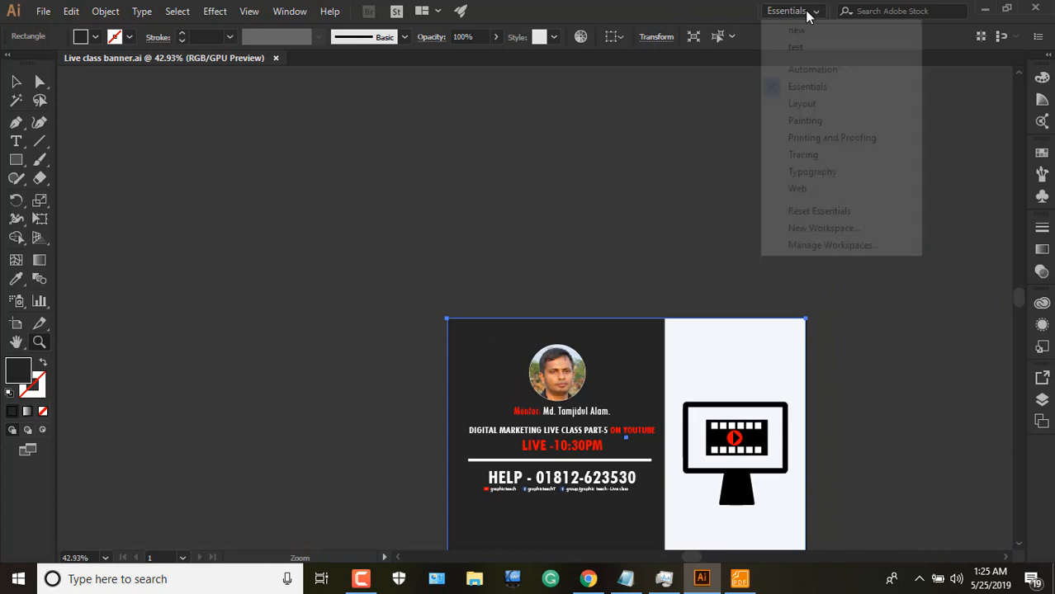
left_click(809, 212)
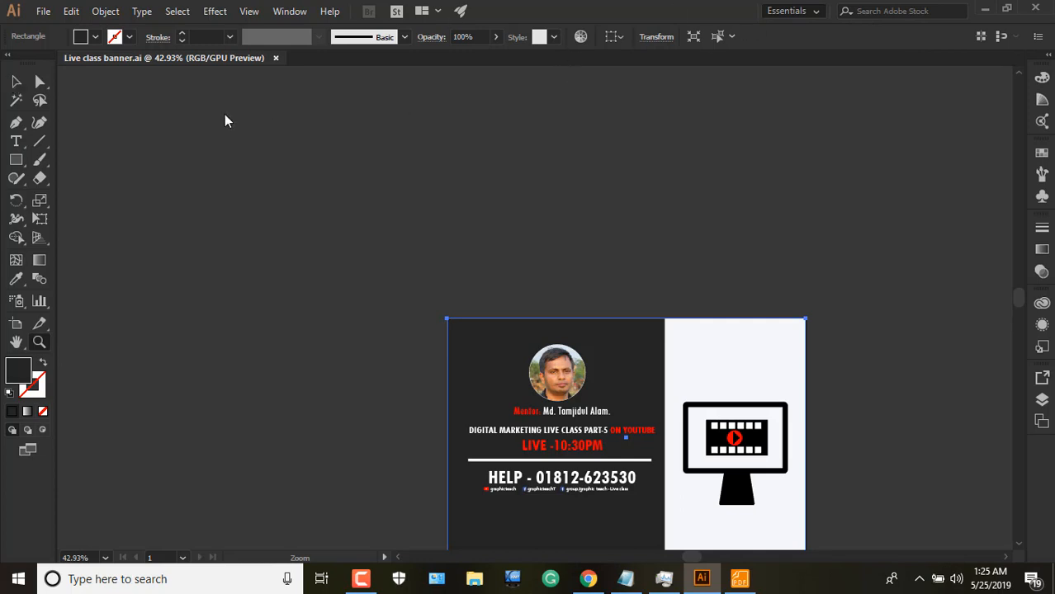
Zoom smoothly in and out around the portrait with the Zoom tool, ending at 209.95%.
left_click(16, 81)
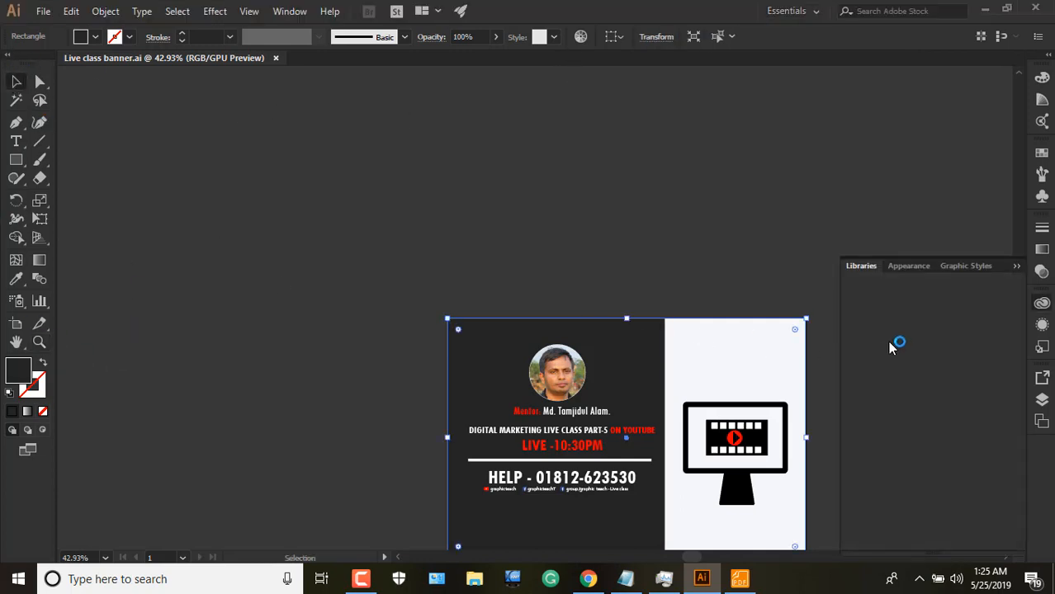
left_click(1015, 266)
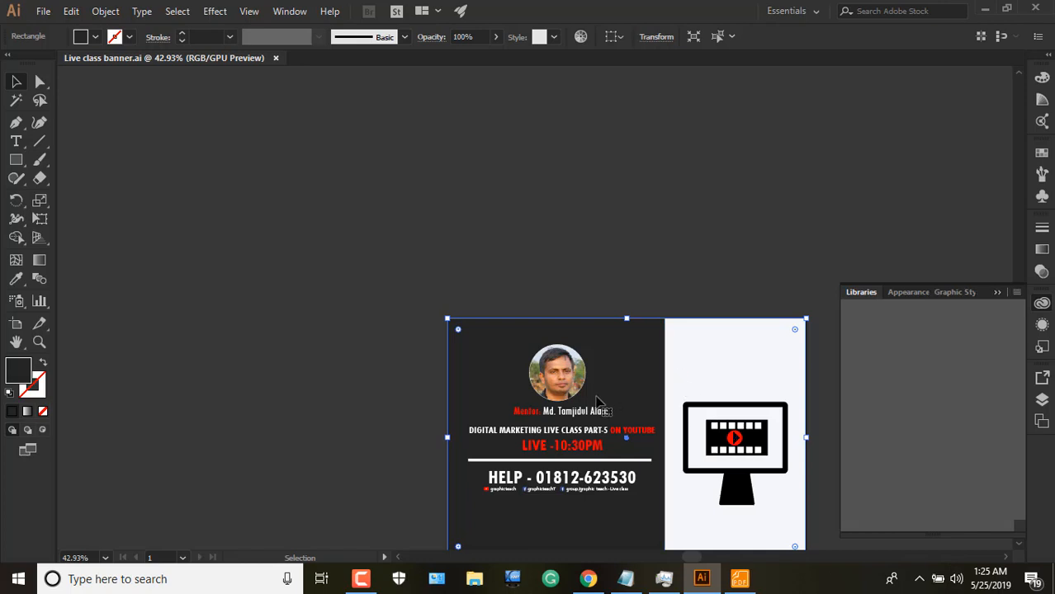
left_click(39, 342)
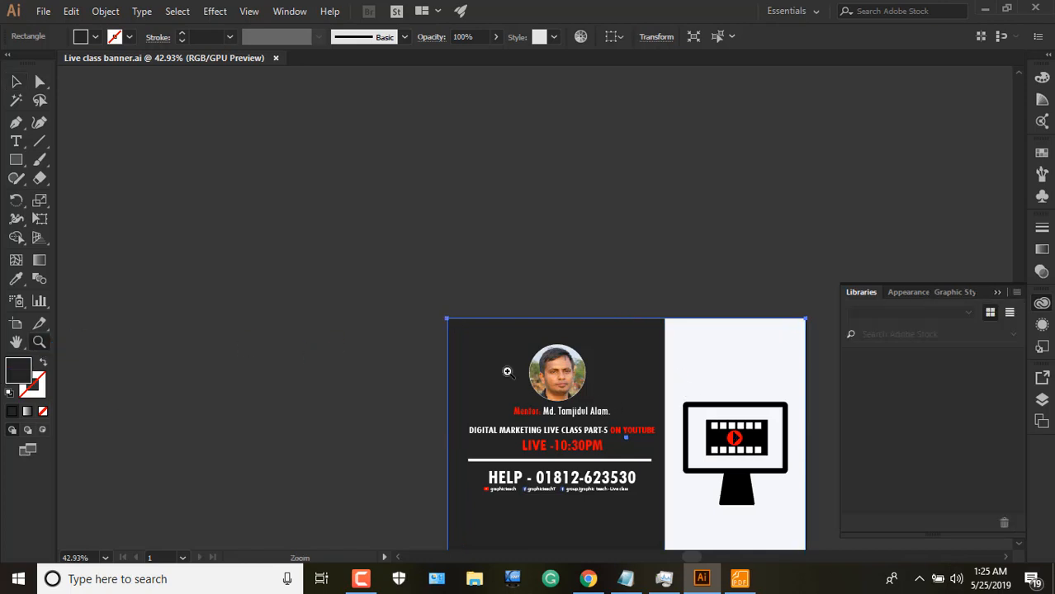
left_click_drag(594, 469, 743, 570)
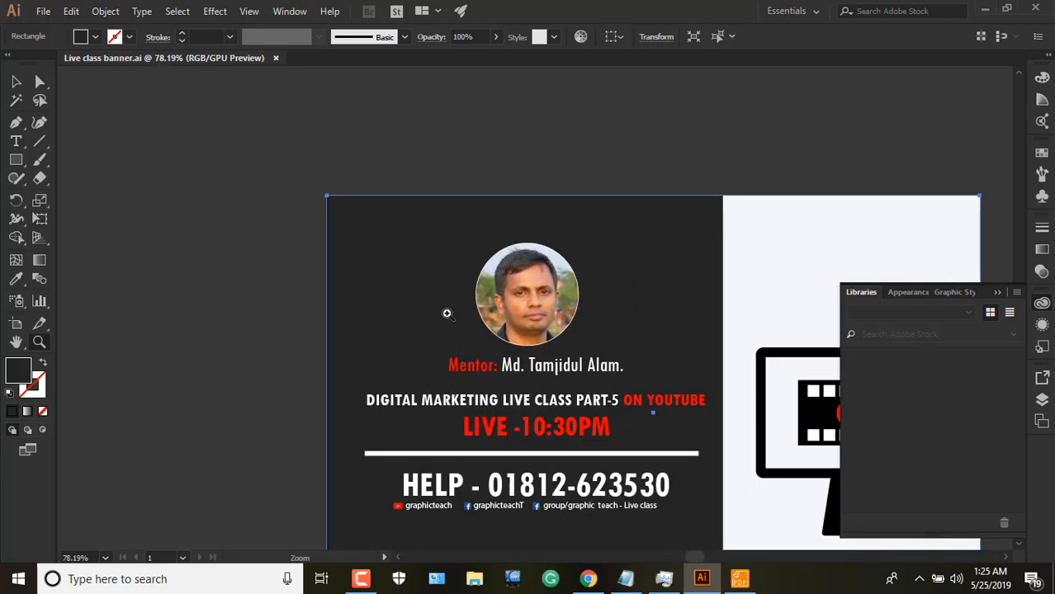
left_click_drag(447, 314, 405, 333)
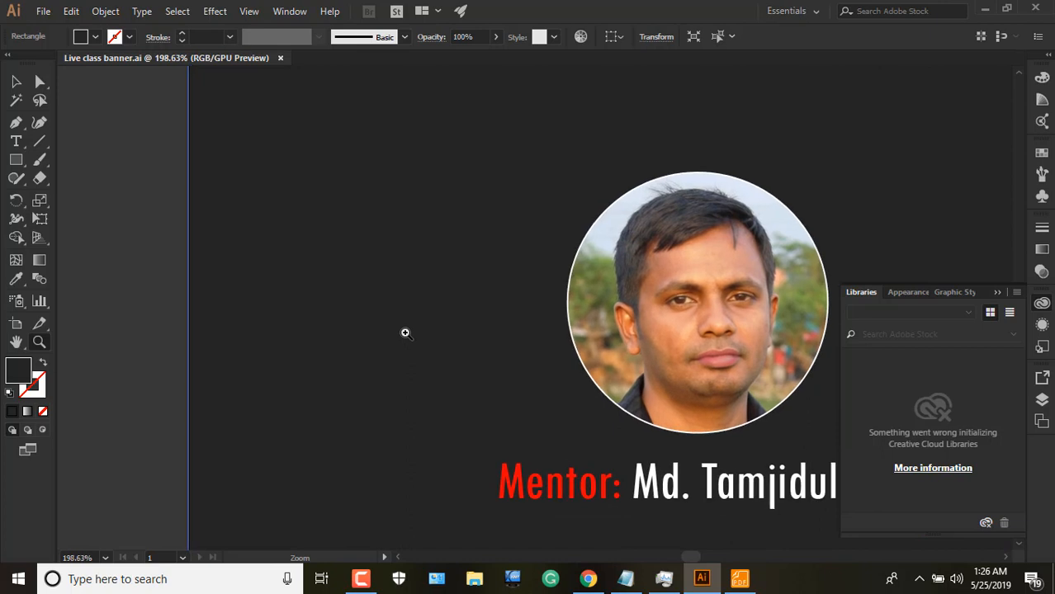
left_click_drag(591, 443, 588, 393)
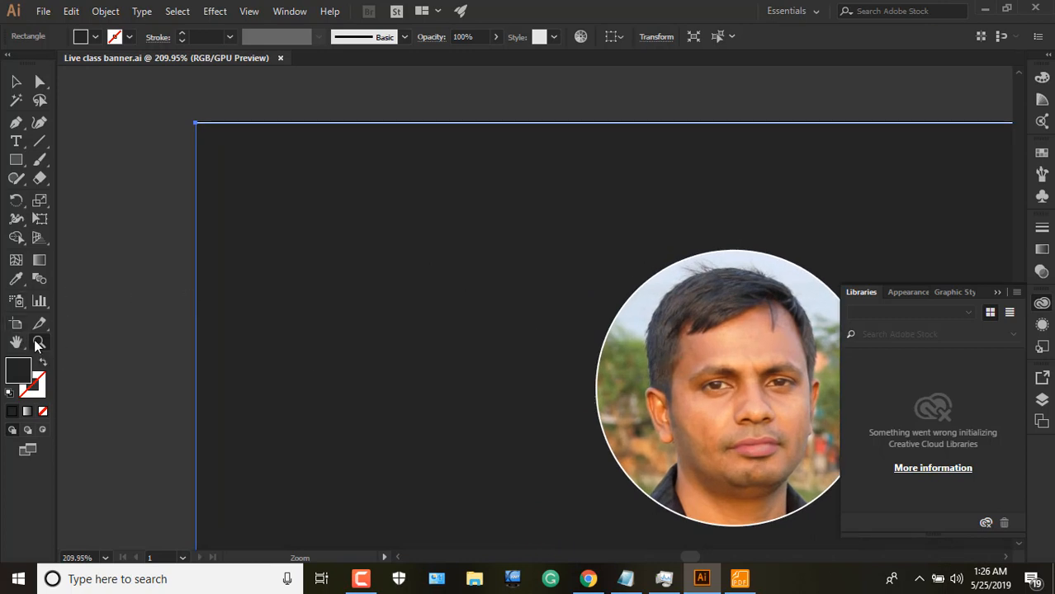
Zoom in on the dark area beside the portrait with the Zoom tool up to 600%.
left_click(532, 382)
left_click(533, 382)
left_click(533, 383)
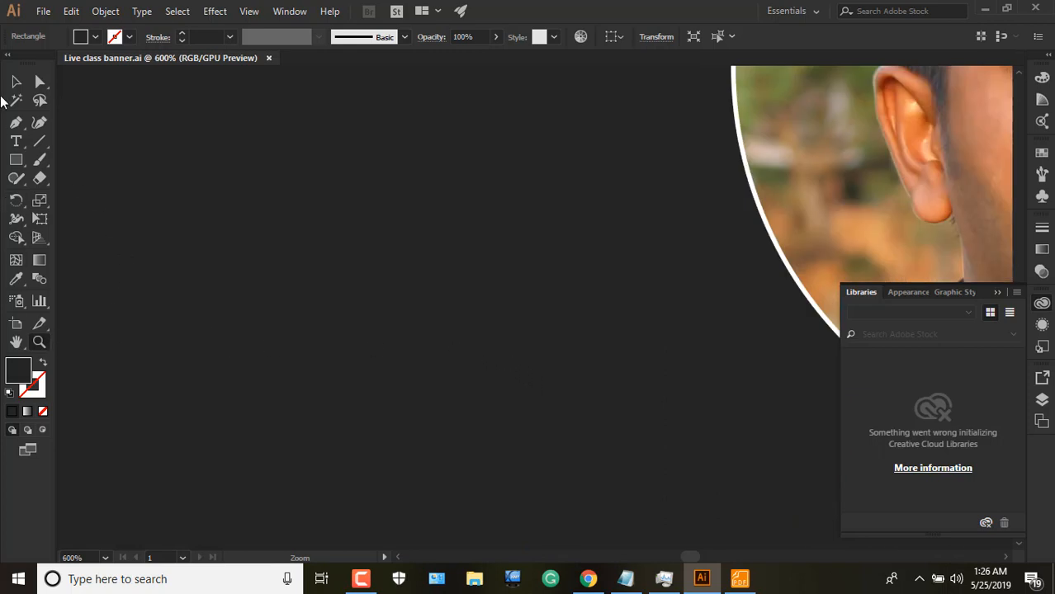
Switch to the Selection tool and set the document's zoom level to the 50% preset.
left_click(15, 86)
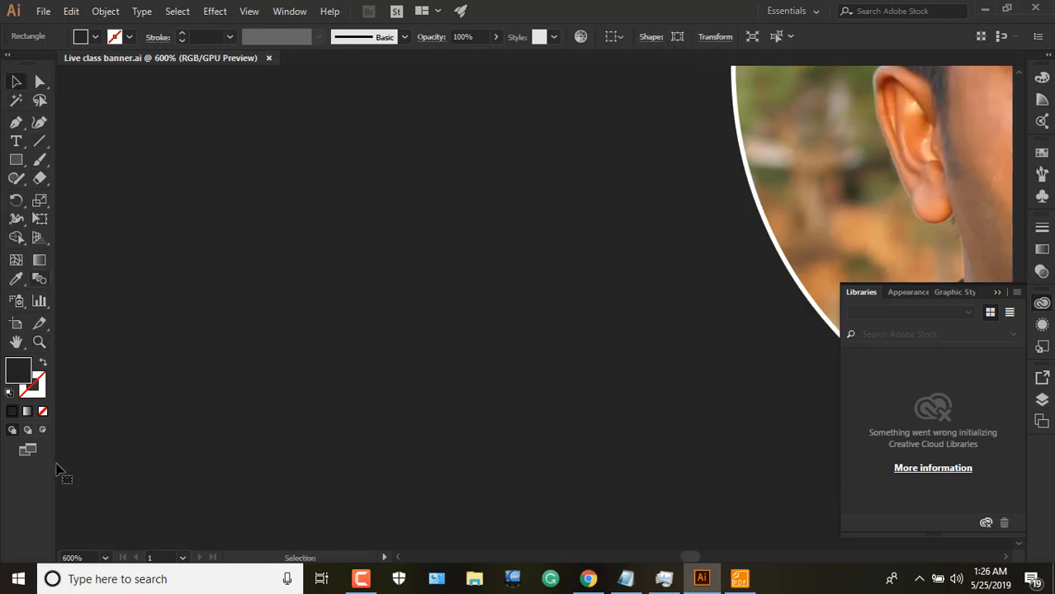
left_click(103, 557)
left_click(104, 558)
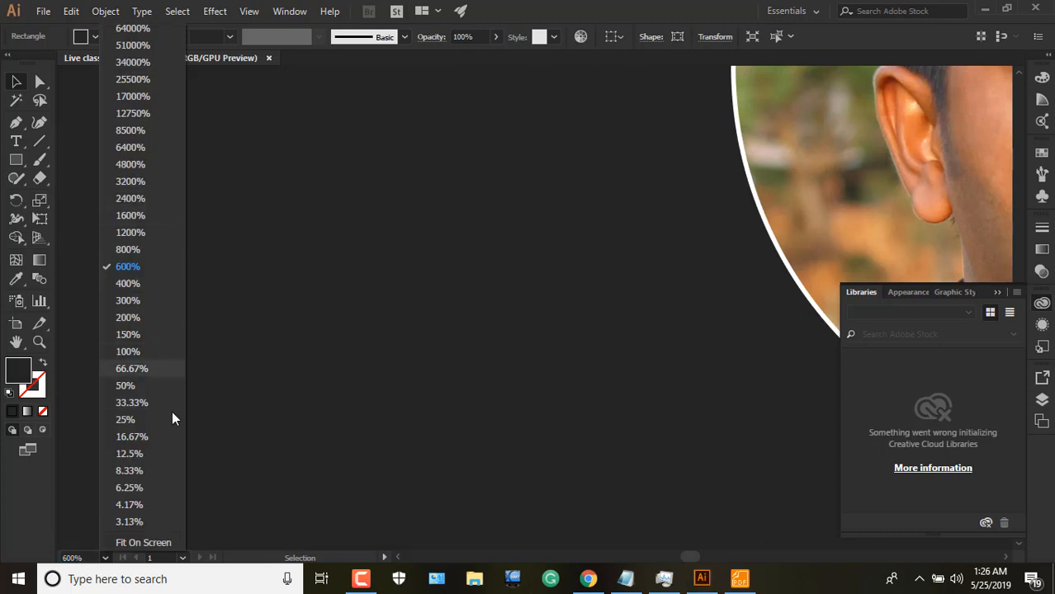
left_click(135, 382)
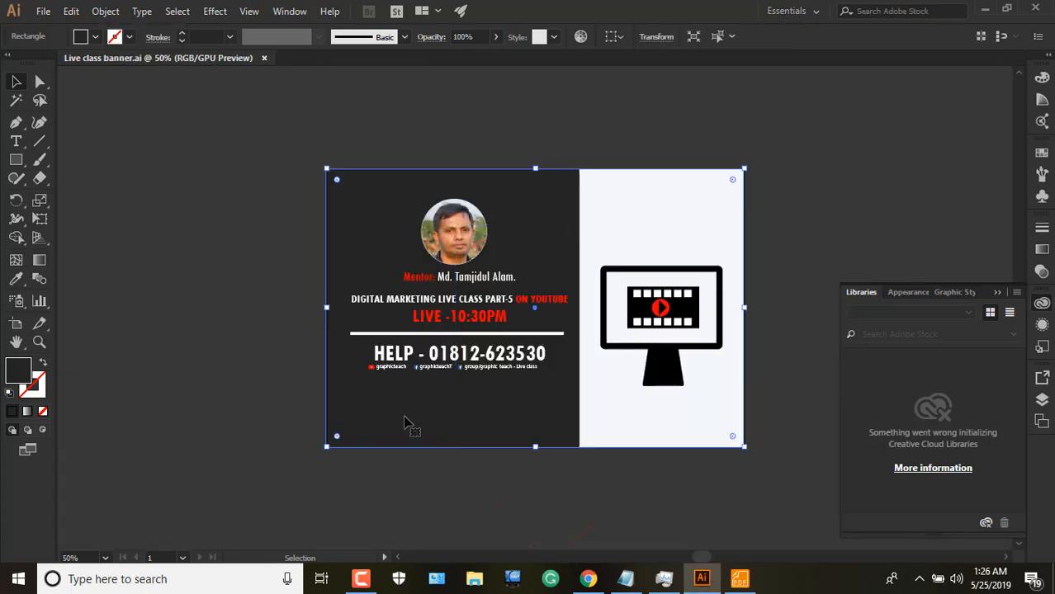
Enter a custom zoom level of 85% for the banner and collapse the Libraries panel.
left_click(75, 557)
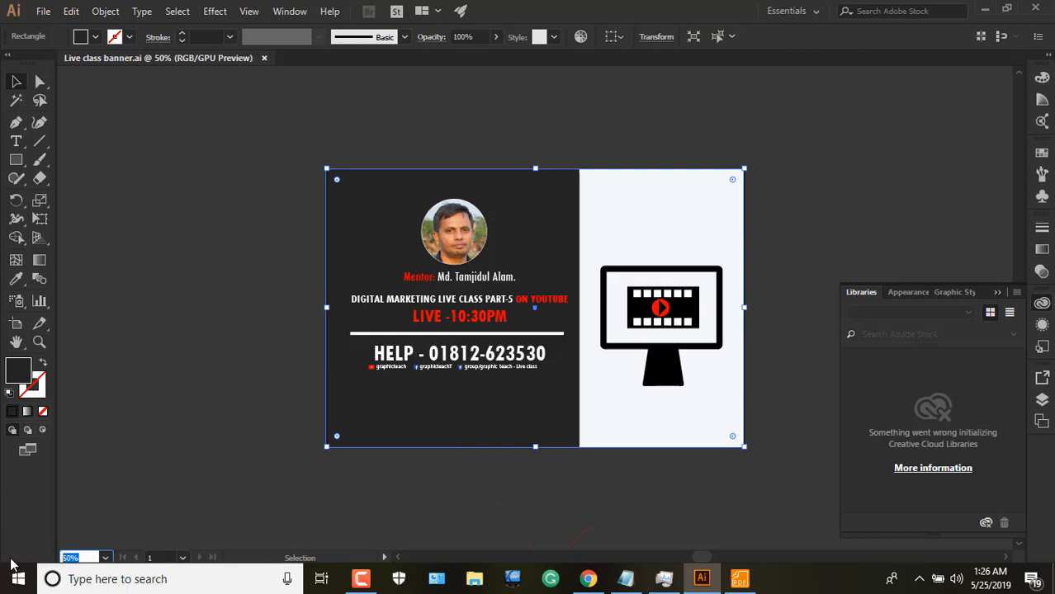
left_click(108, 560)
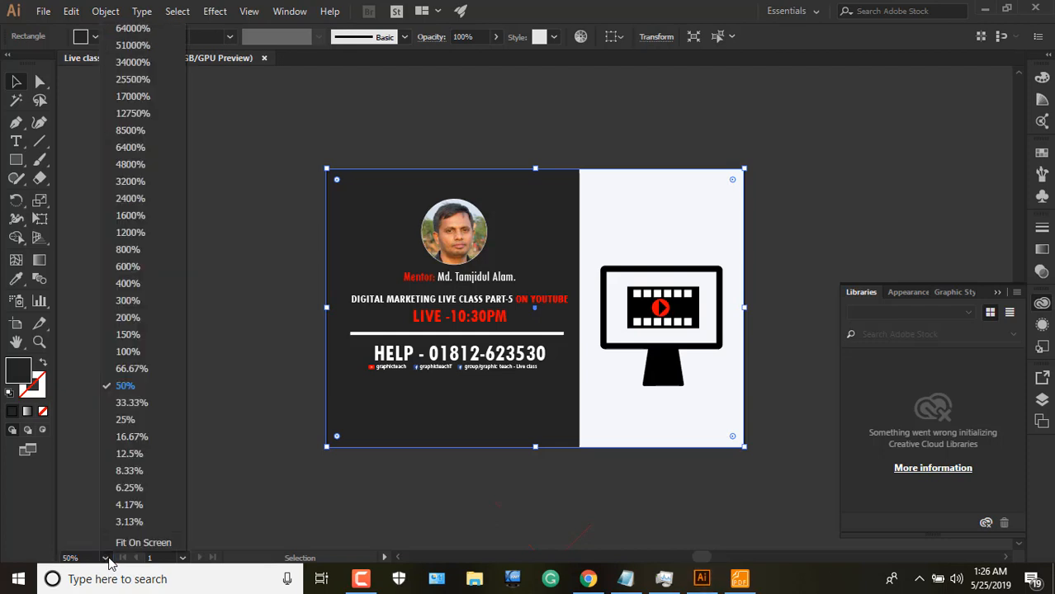
left_click(76, 567)
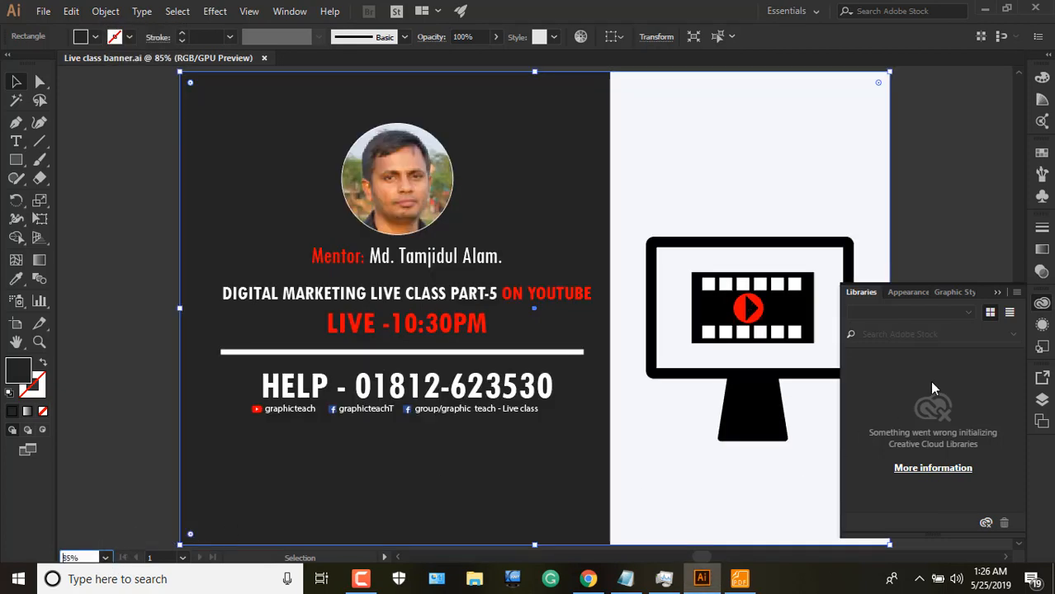
left_click(998, 294)
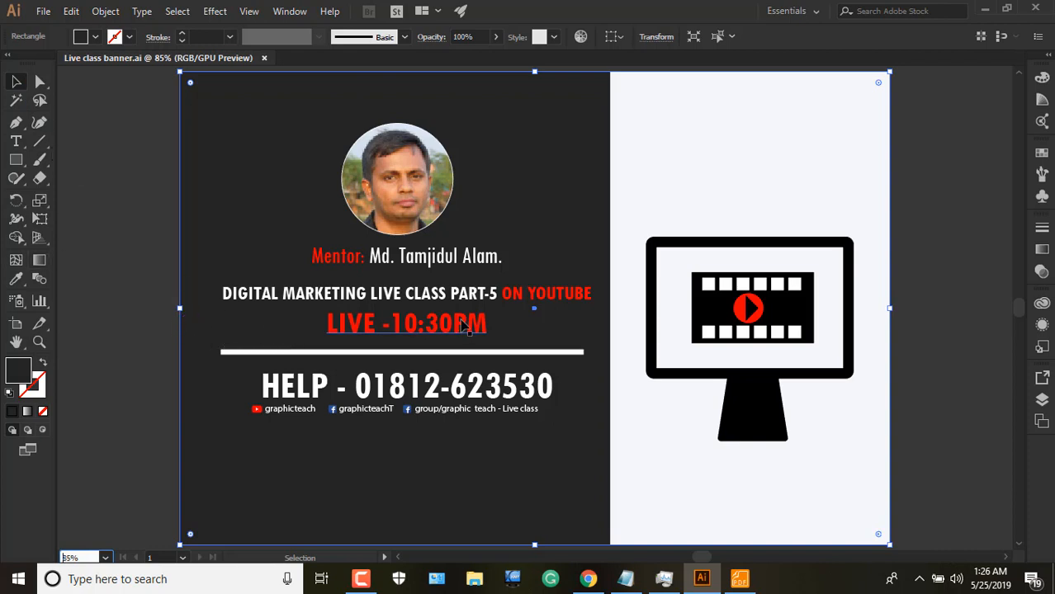
Scroll the banner vertically, zoom out to 66.67%, and deselect the background rectangle.
scroll(464, 330, "up", 1)
scroll(464, 330, "down", 3)
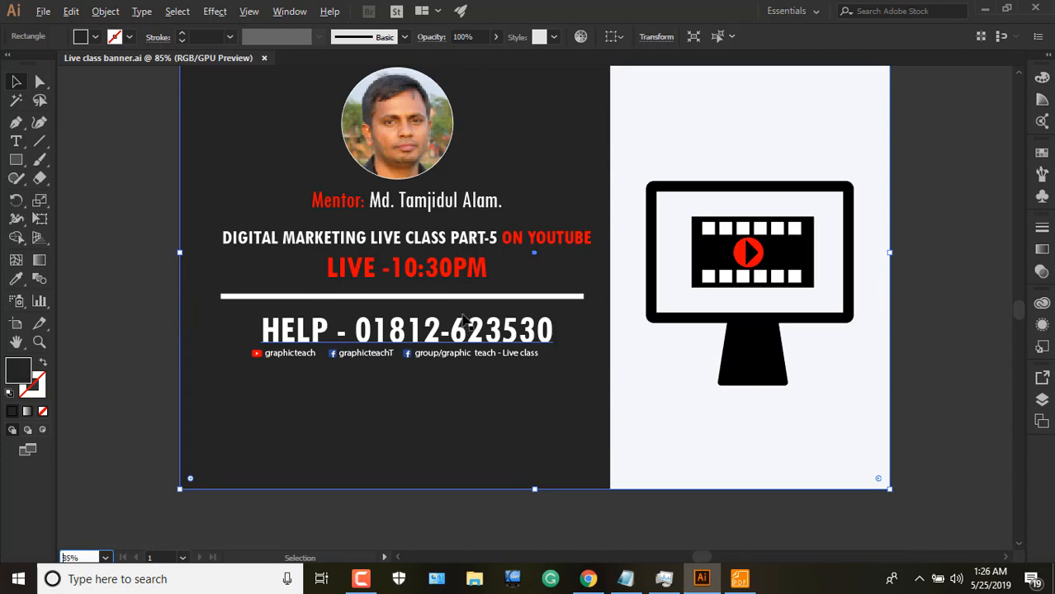
scroll(465, 320, "up", 1)
scroll(464, 320, "down", 1)
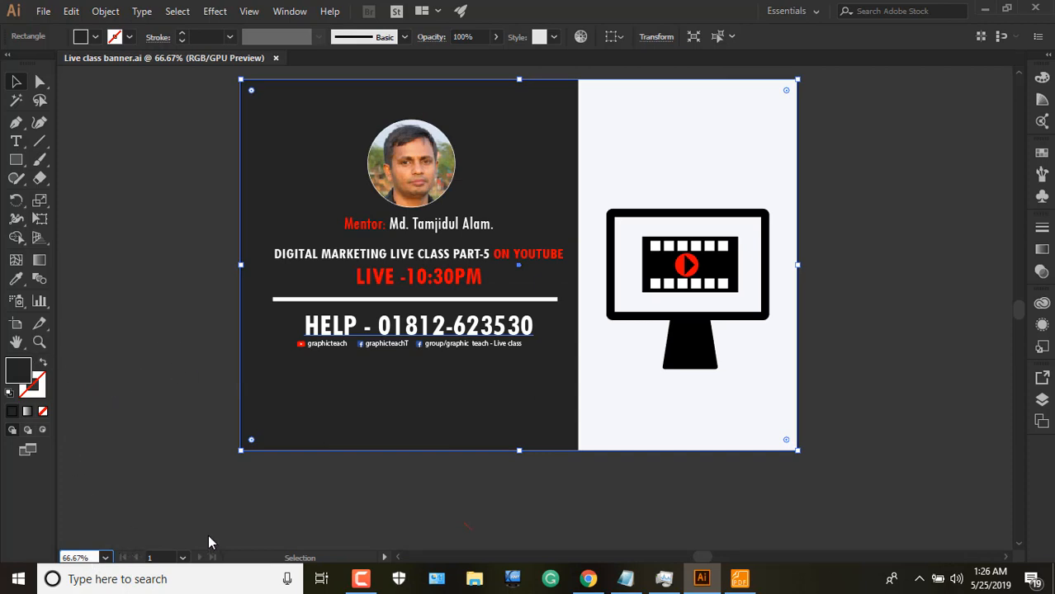
left_click(255, 515)
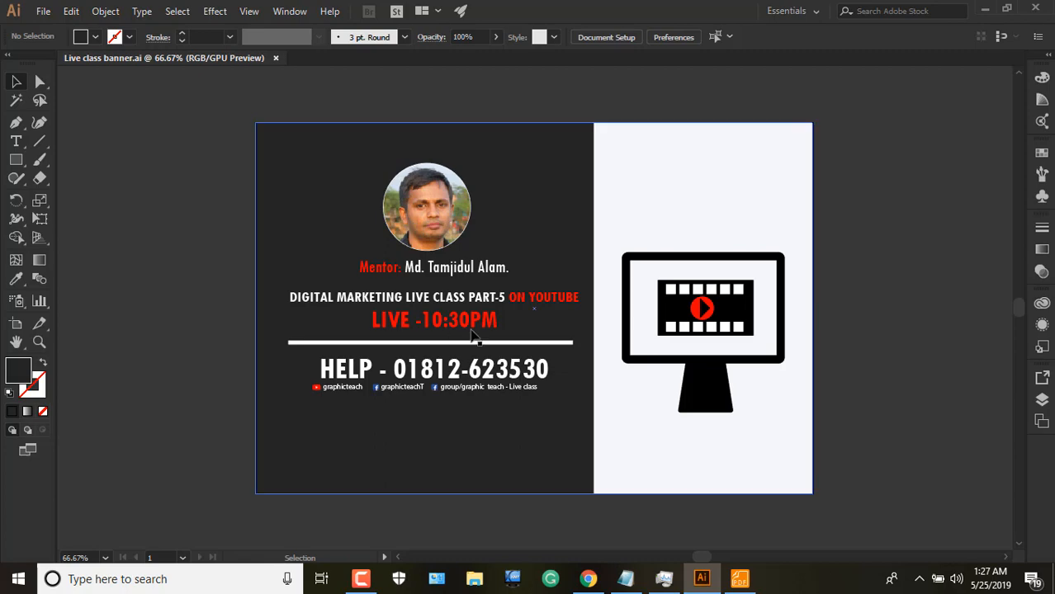
Zoom in on the "LIVE -10:30PM" text up to 2400% and fit the artboard in the window again.
scroll(475, 334, "up", 3)
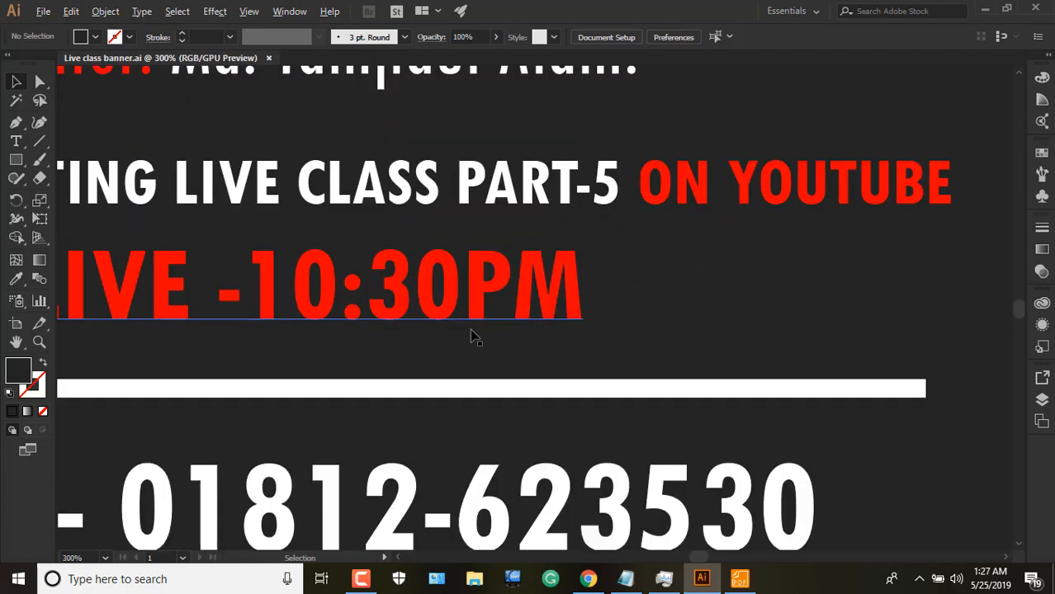
scroll(474, 336, "up", 6)
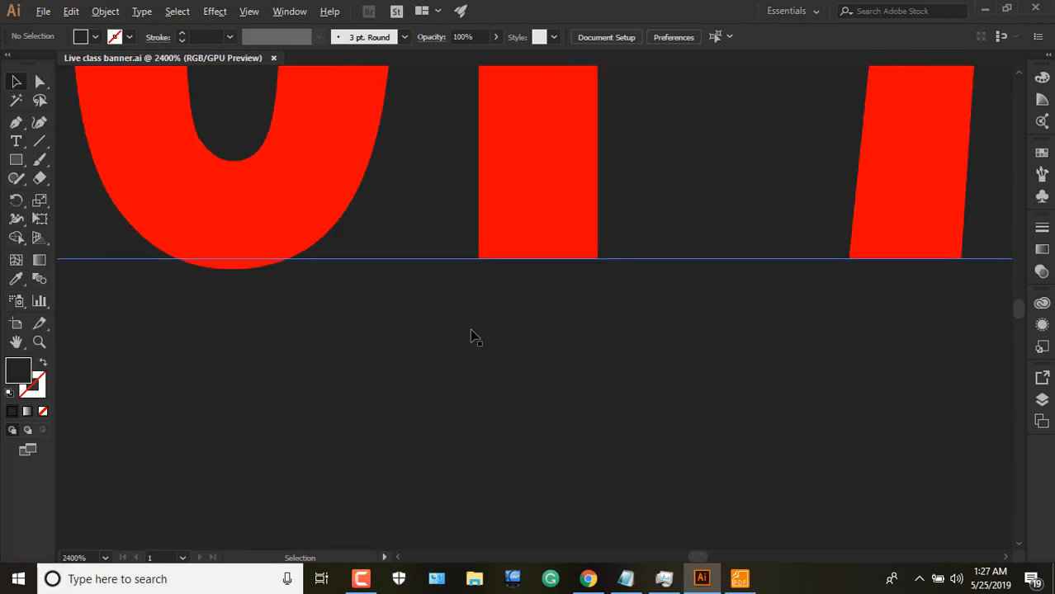
scroll(475, 336, "down", 1)
key("ctrl+0")
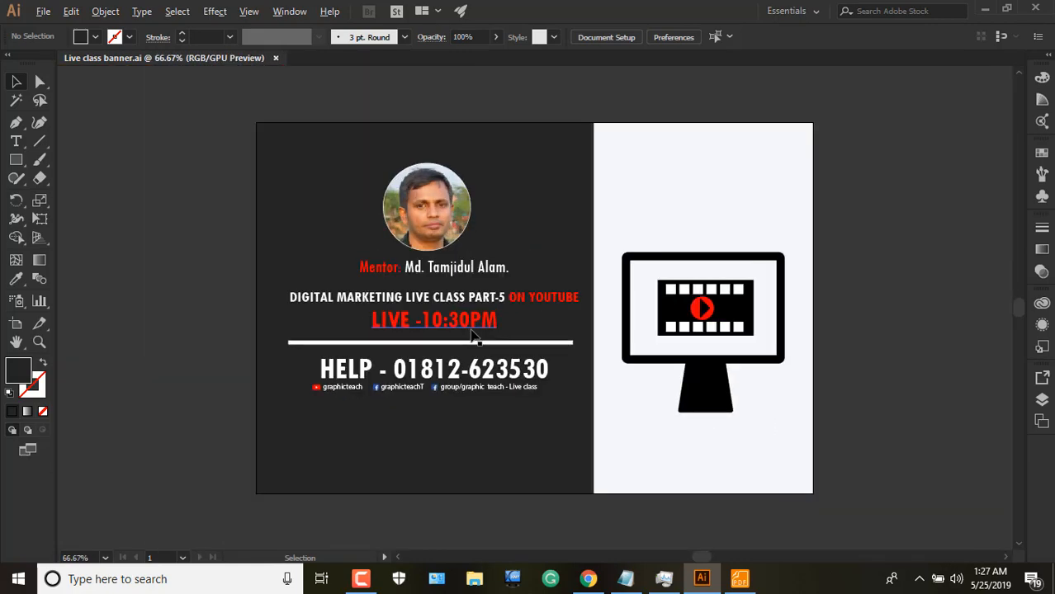
Show the banner at 100% and zoom in with the Zoom tool on an eye in the portrait up to 8500%.
key("ctrl+1")
left_click(39, 342)
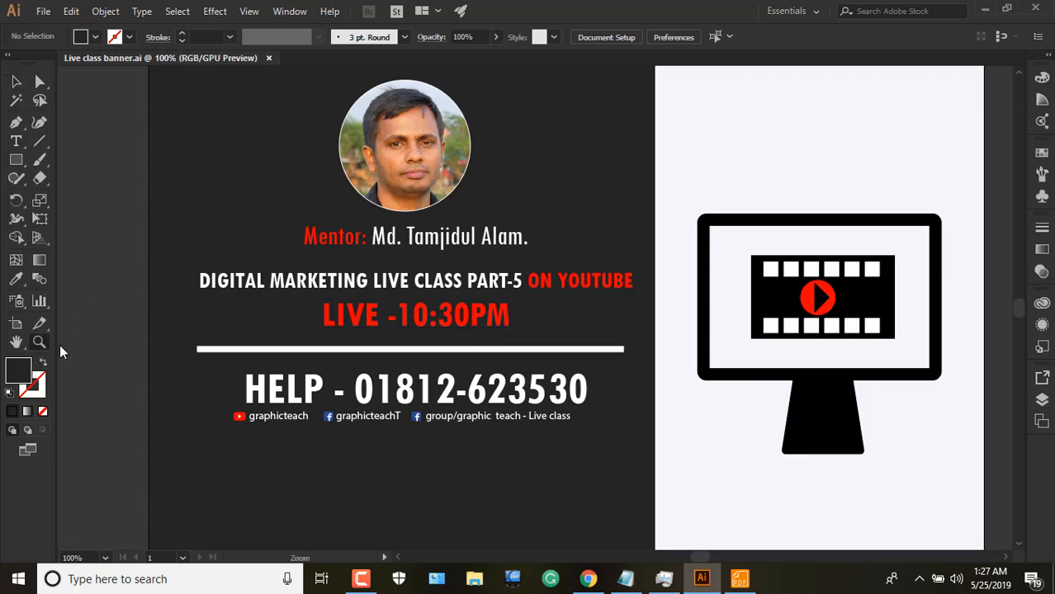
left_click(442, 244)
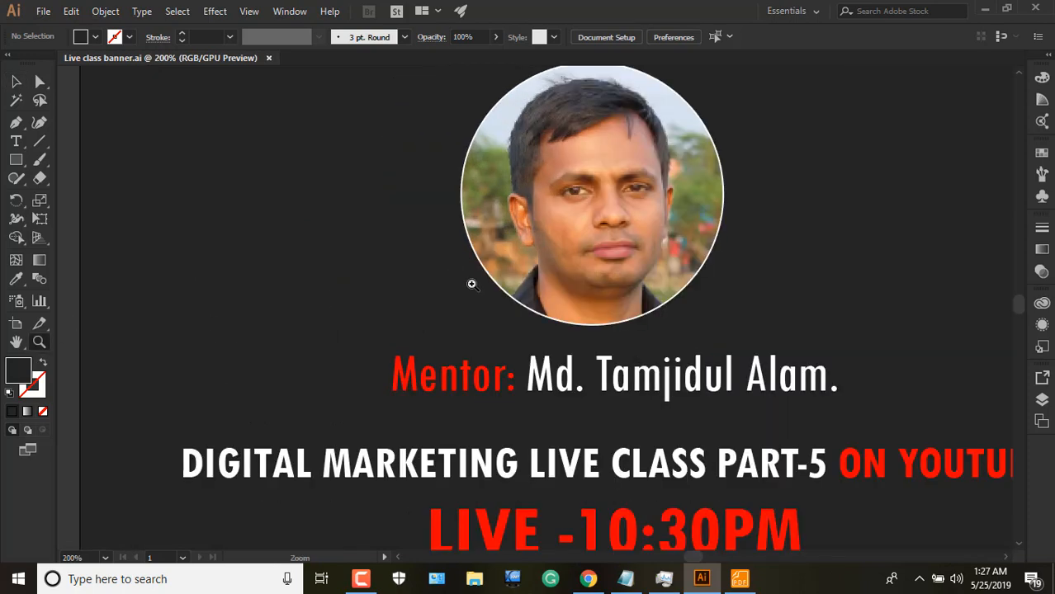
left_click(701, 395)
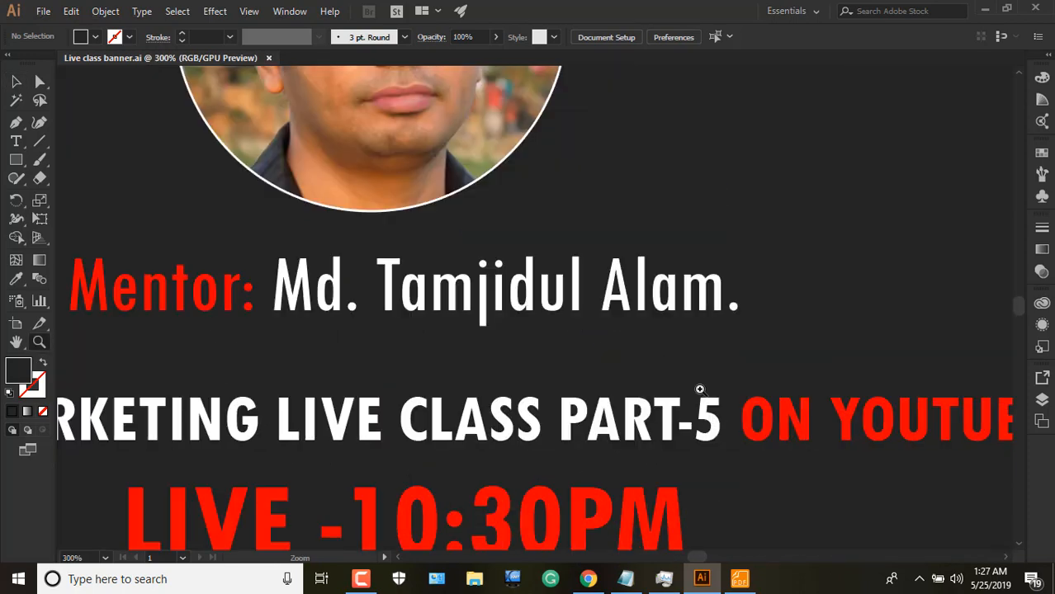
left_click(421, 143)
left_click(496, 165)
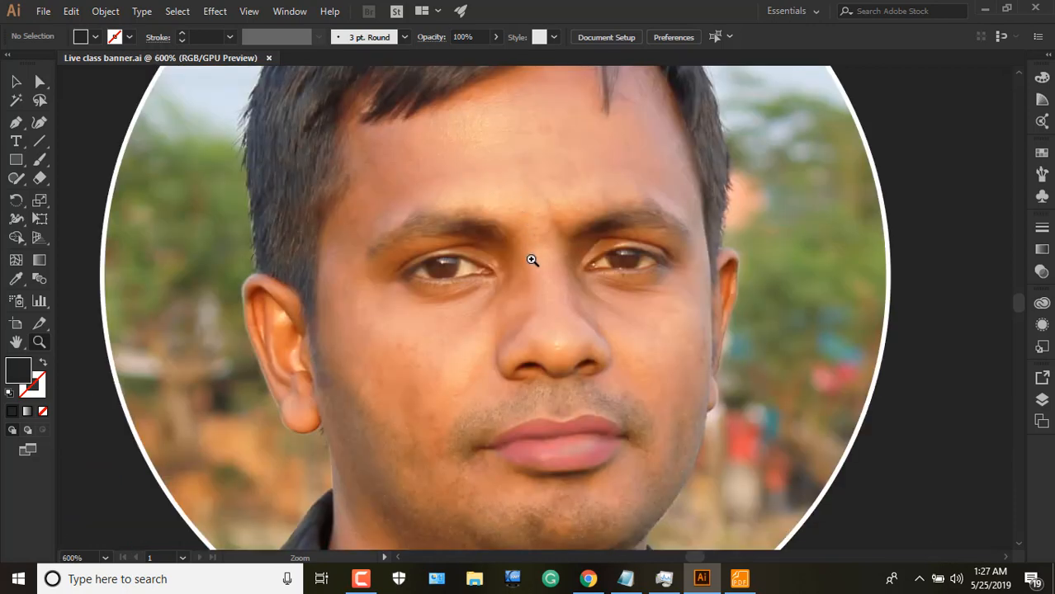
left_click(540, 266)
left_click(566, 365)
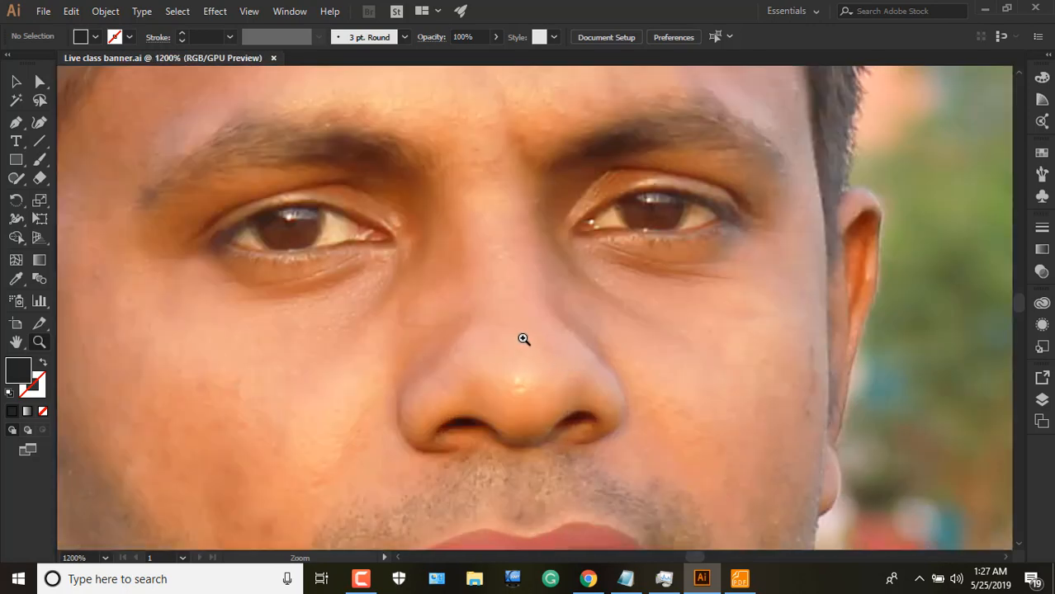
left_click(488, 272)
left_click(520, 253)
left_click(557, 244)
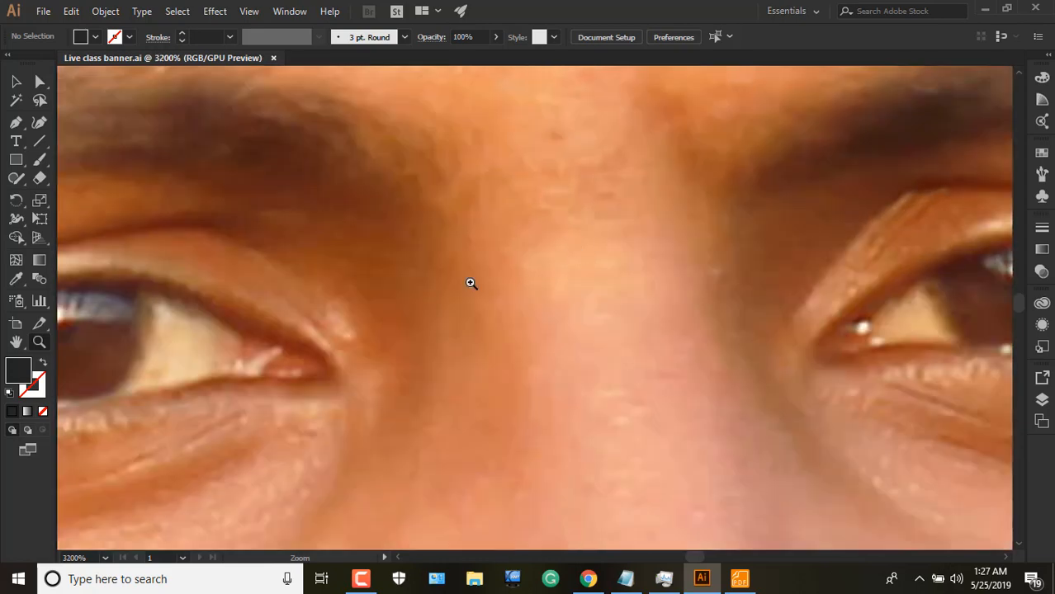
left_click(120, 348)
left_click(495, 288)
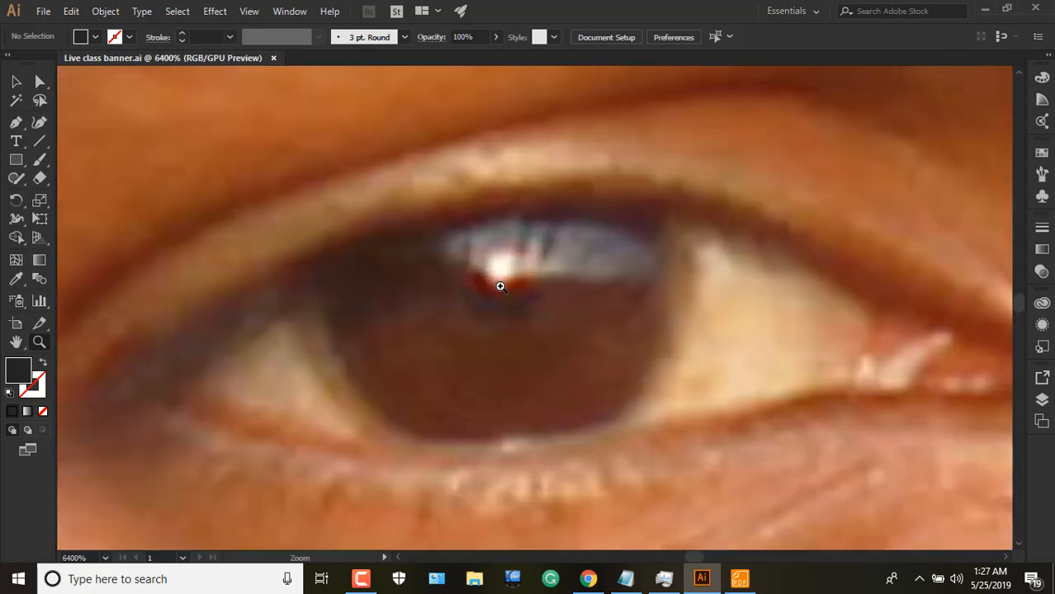
left_click(506, 293)
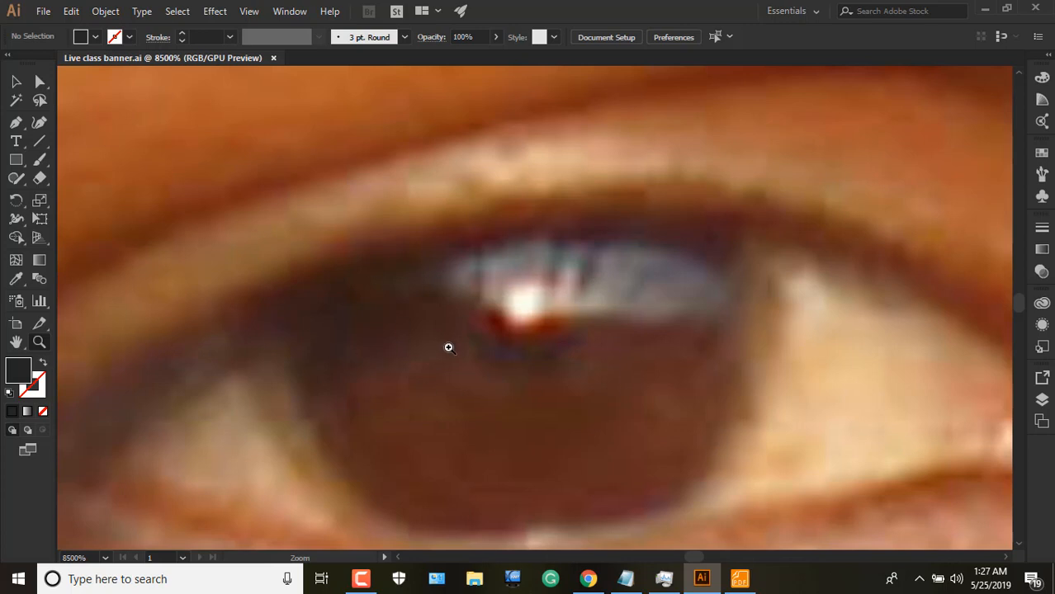
Zoom out from the portrait's eye with the Zoom tool until the banner is at 66.67%.
left_click(526, 370, "alt")
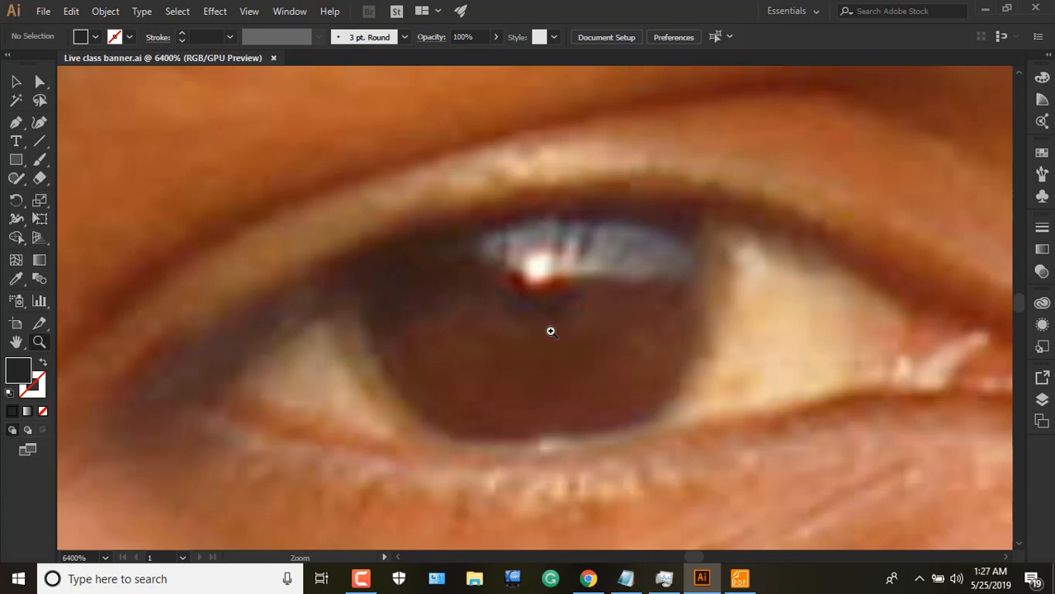
left_click(550, 330, "alt")
left_click(561, 326, "alt")
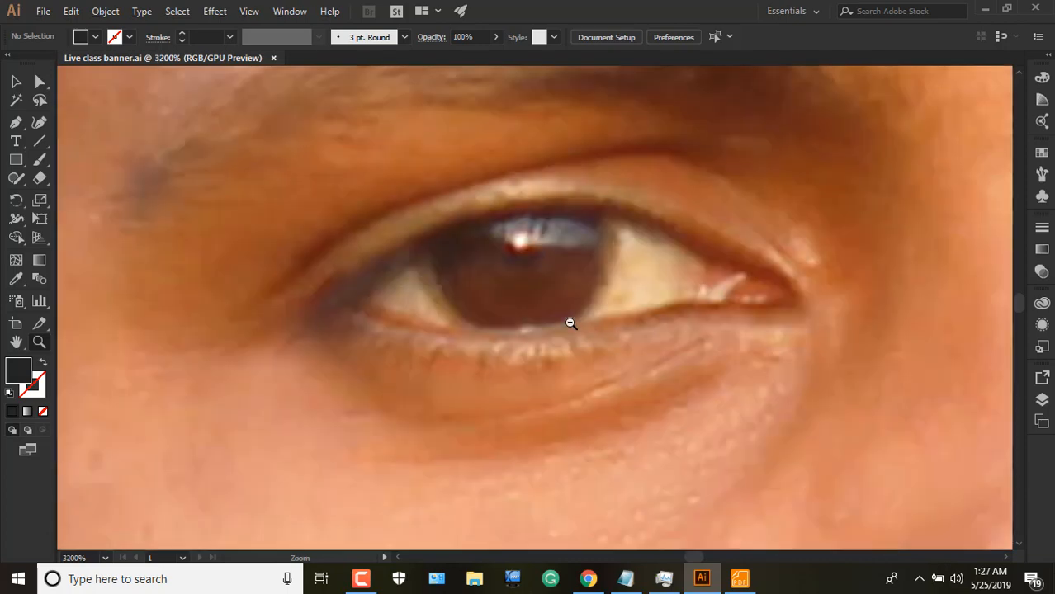
left_click(579, 322, "alt")
left_click(615, 306, "alt")
left_click(620, 303, "alt")
left_click(626, 306, "alt")
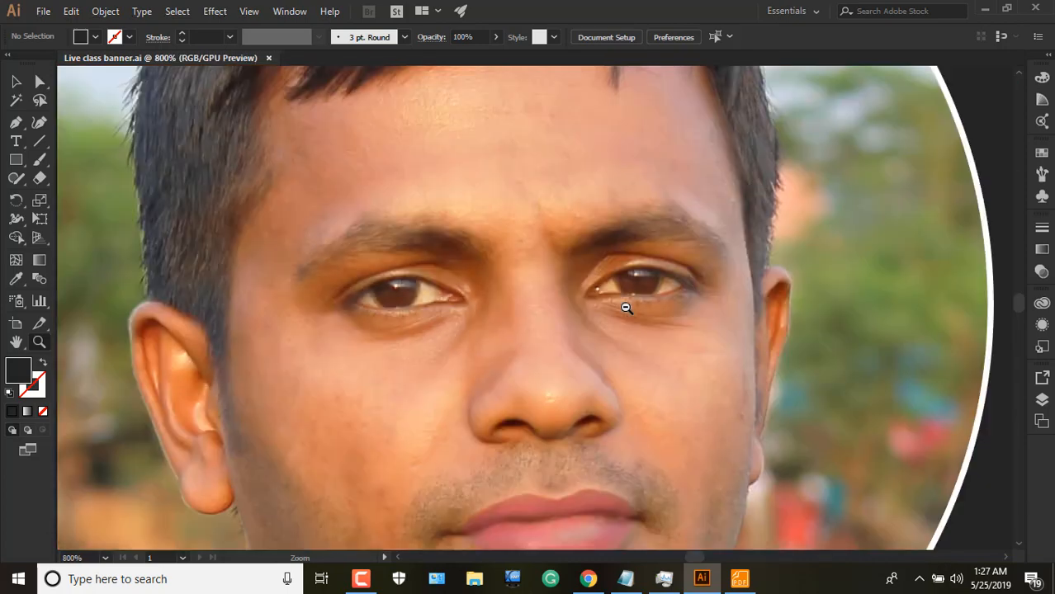
left_click(626, 306, "alt")
left_click(615, 312, "alt")
left_click(424, 330, "alt")
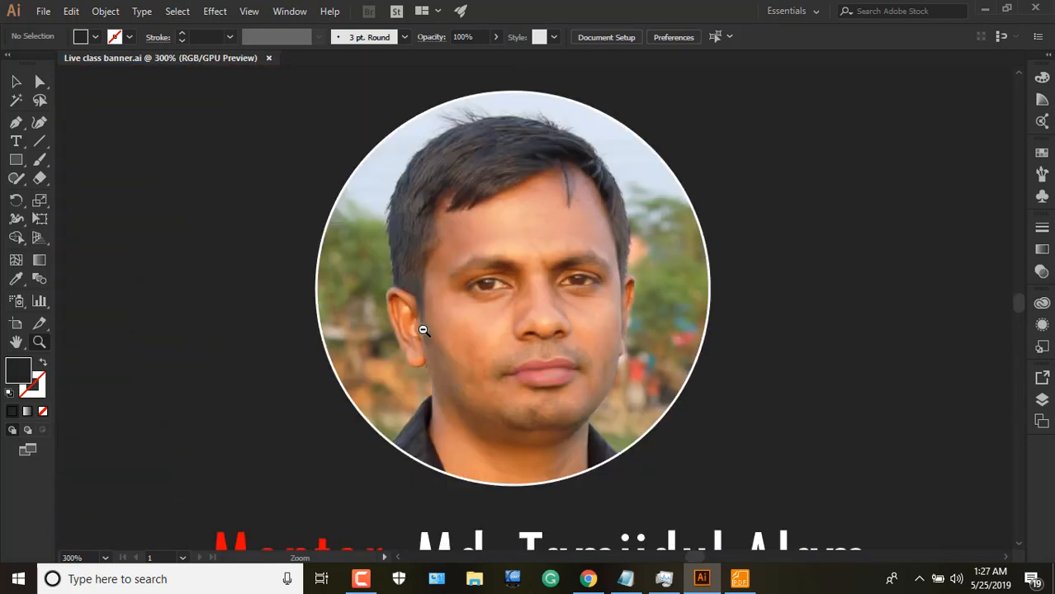
left_click(543, 308, "alt")
left_click(542, 304, "alt")
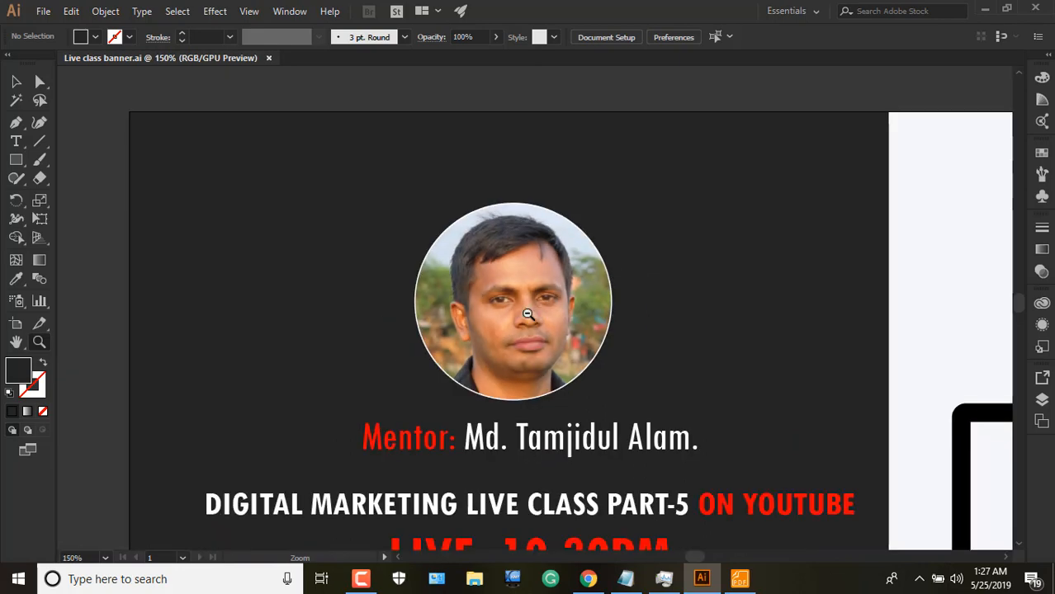
left_click(529, 318, "alt")
left_click(533, 328, "alt")
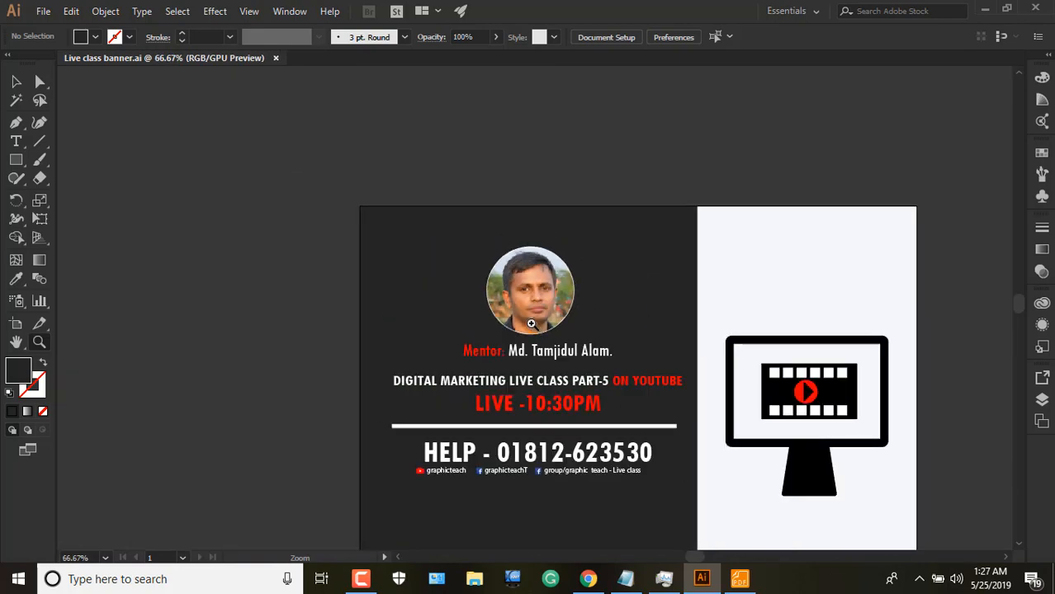